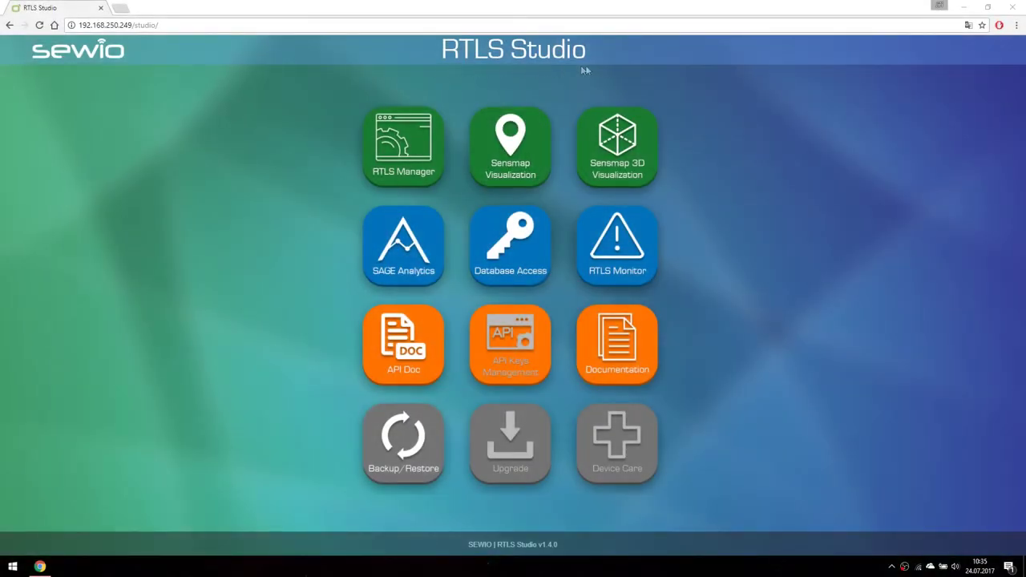
- Open the Sensmap floor plan visualization and expand the Zones list in the RTLS settings
left_click(517, 151)
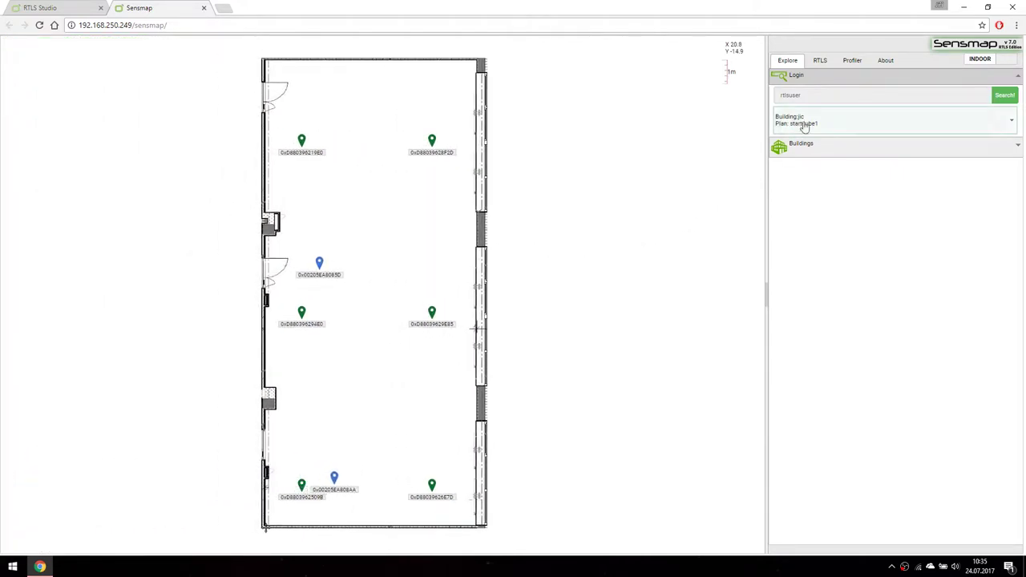
left_click(821, 62)
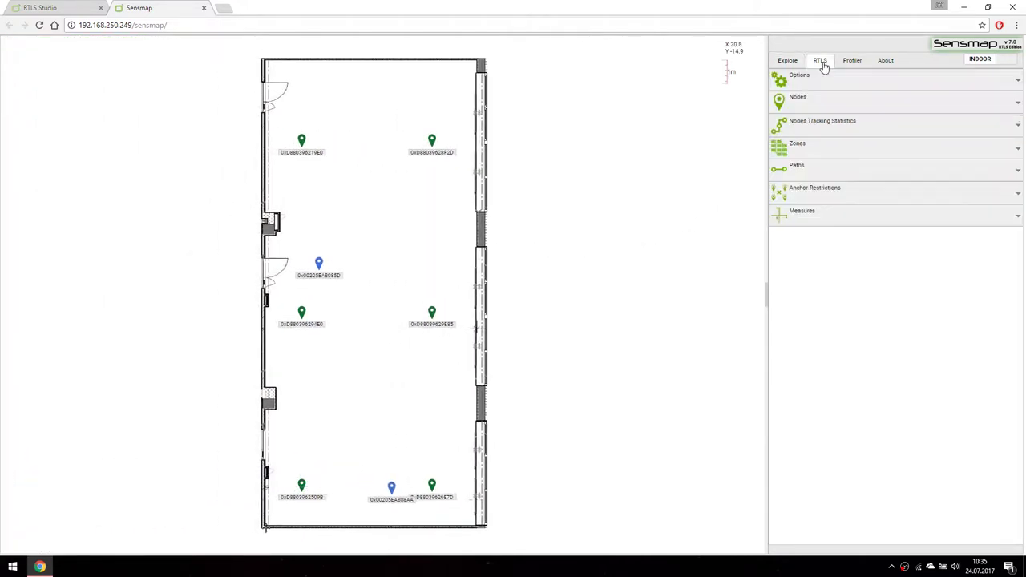
left_click(804, 152)
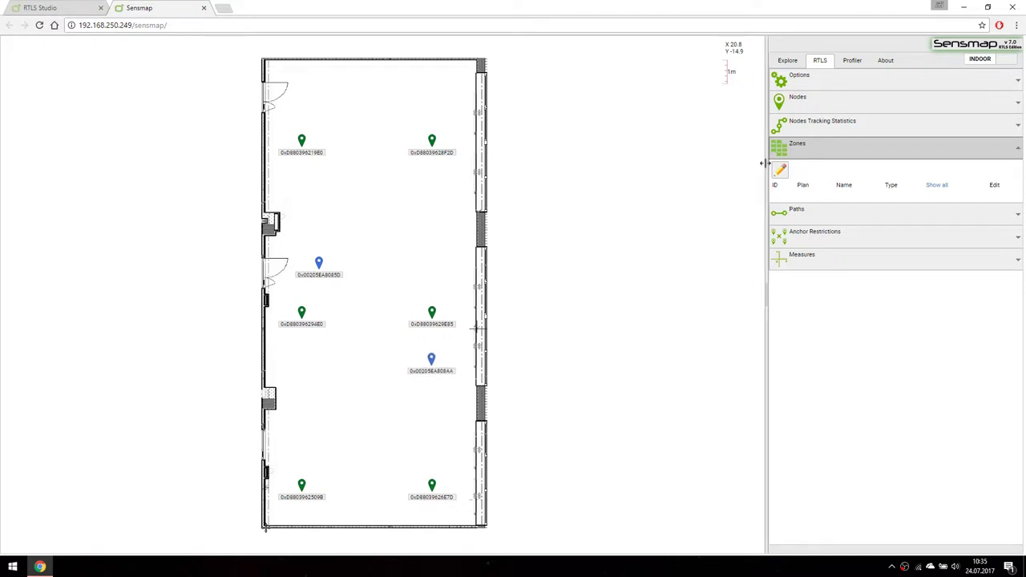
- Draw a new rectangular zone over the upper-right room of the floor plan
left_click(780, 170)
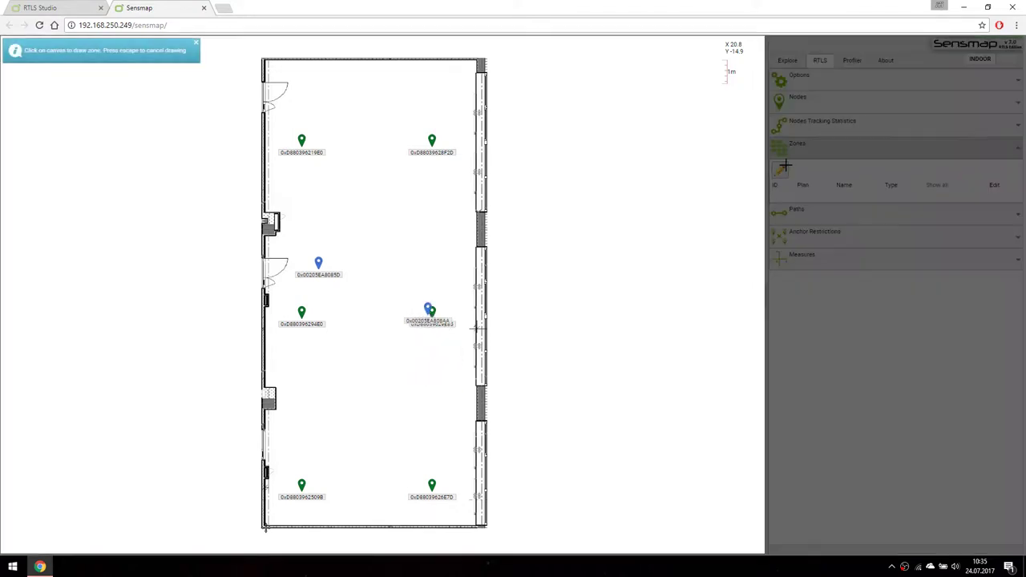
left_click(376, 121)
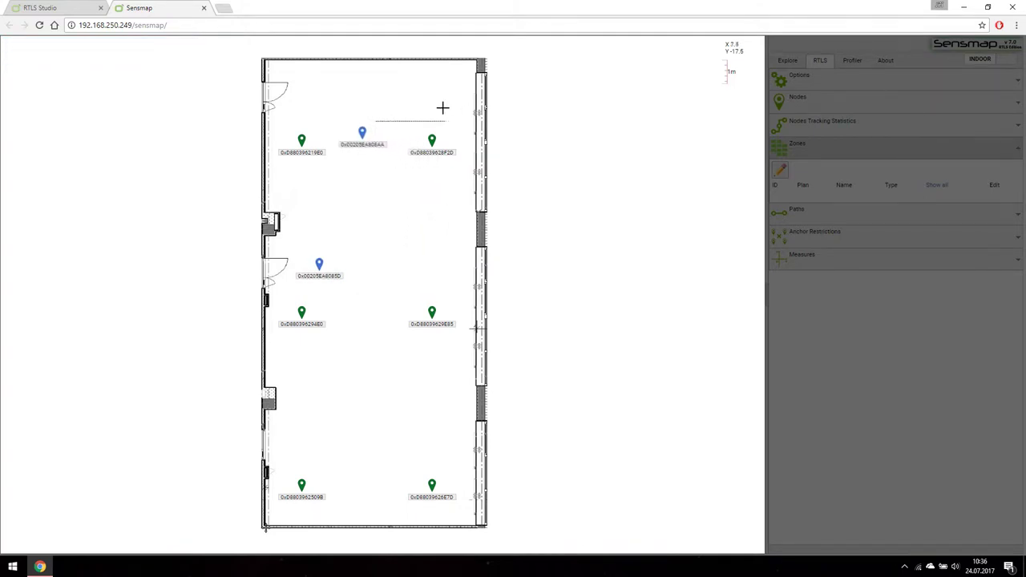
left_click(467, 120)
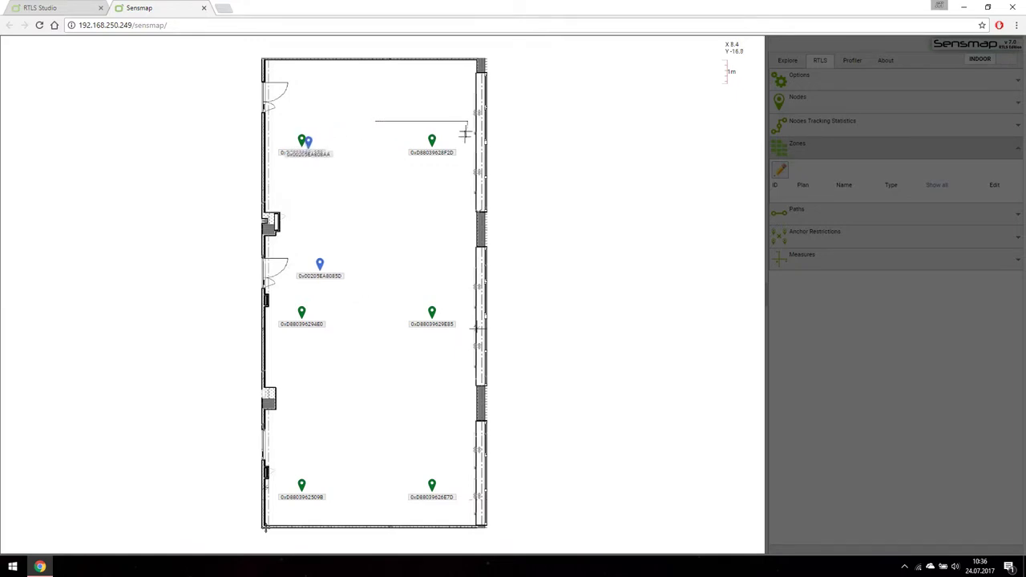
left_click(467, 227)
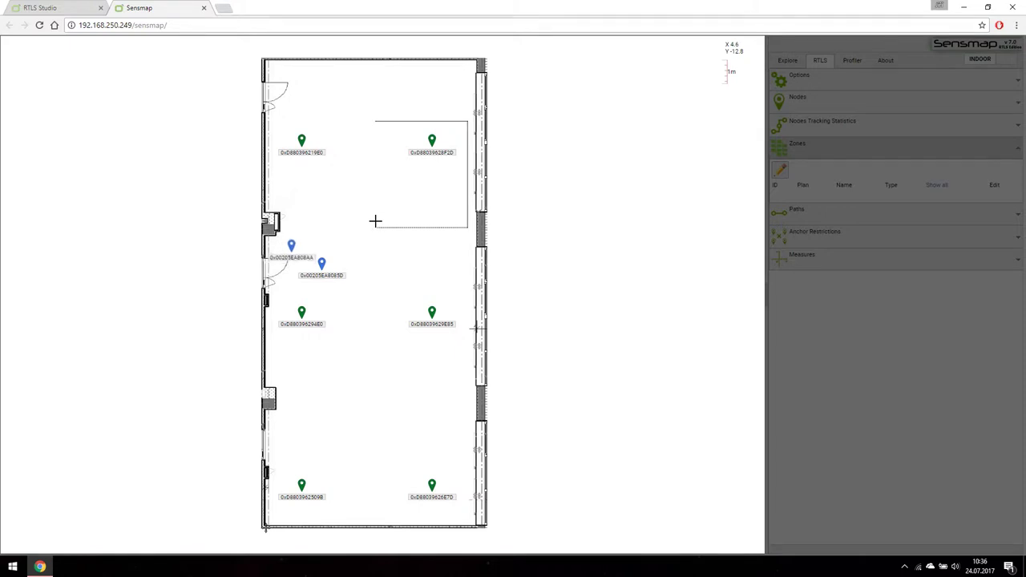
left_click(375, 225)
left_click(375, 121)
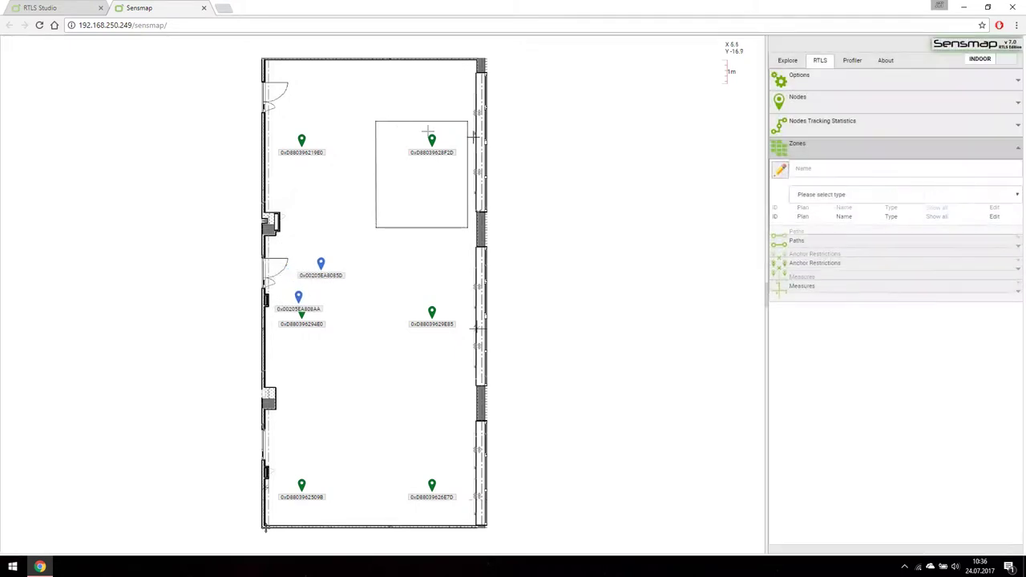
- Name the rectangle Warning Zone, give it type warning, and save it
left_click(793, 186)
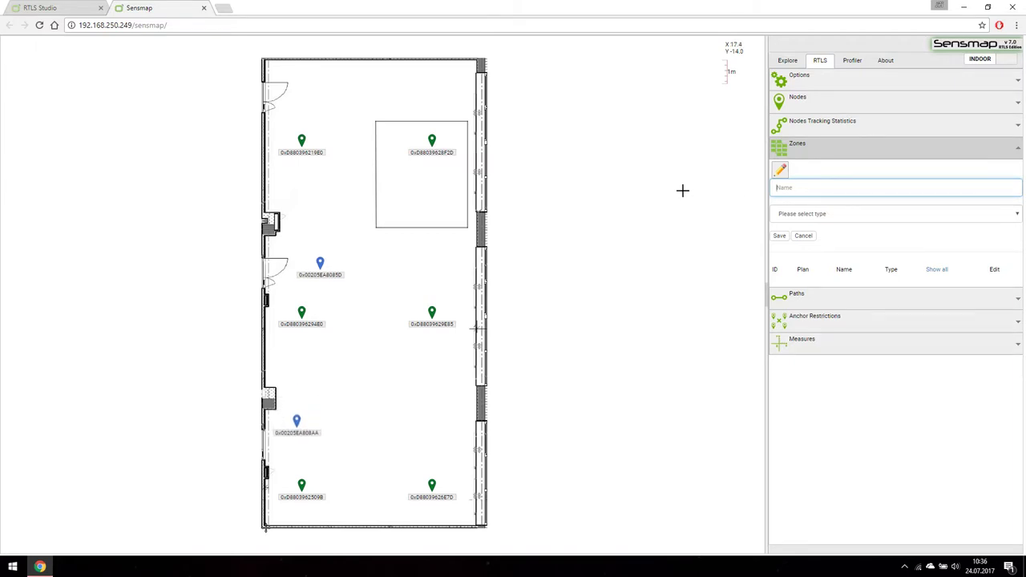
type("Warnin")
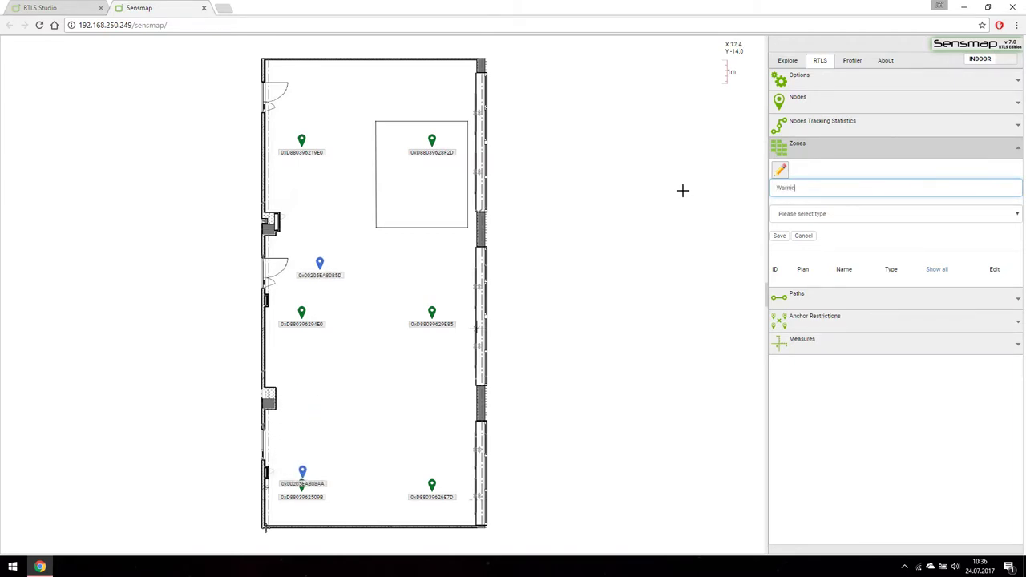
type("g 2")
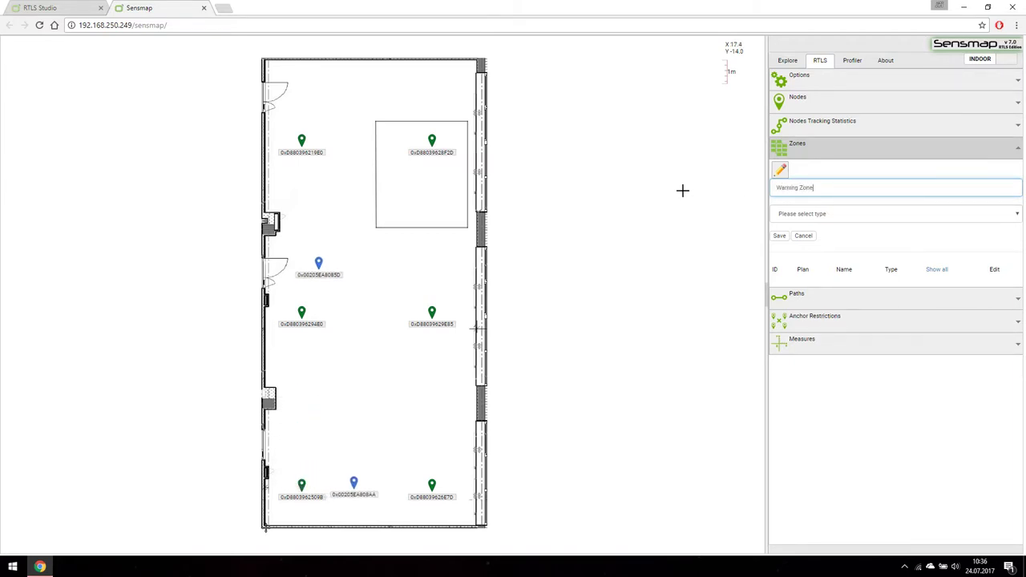
left_click(811, 216)
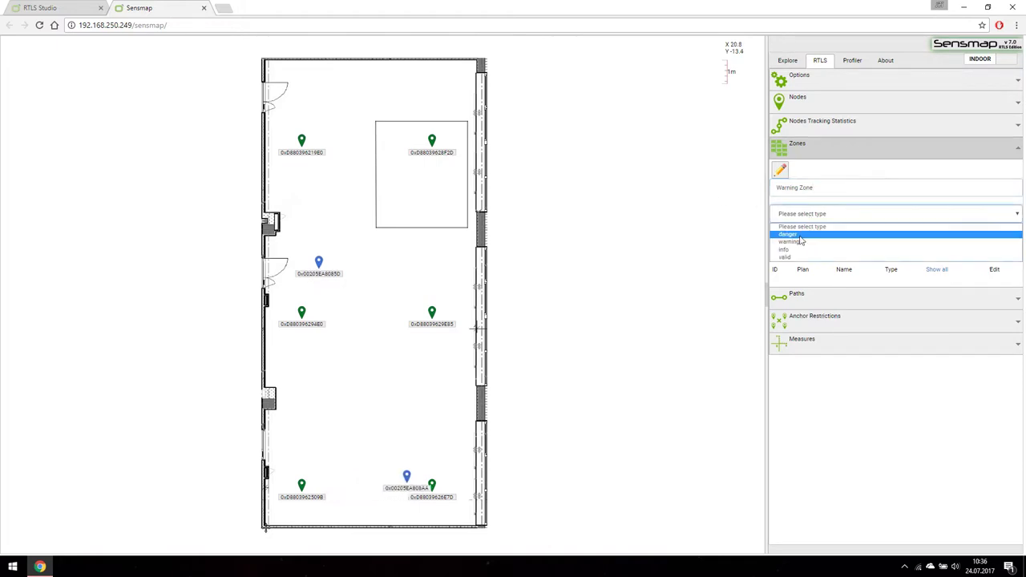
left_click(798, 243)
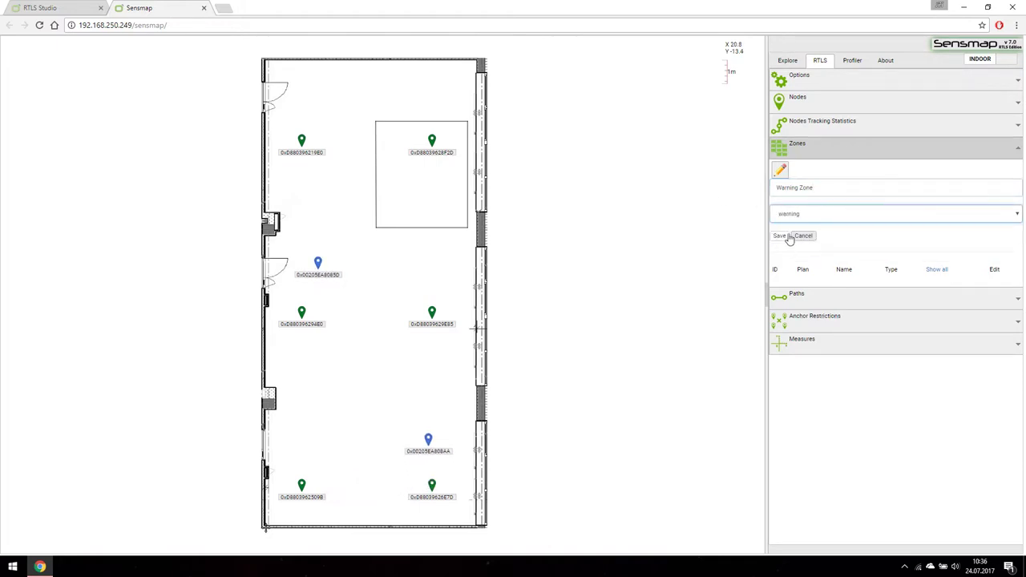
left_click(780, 237)
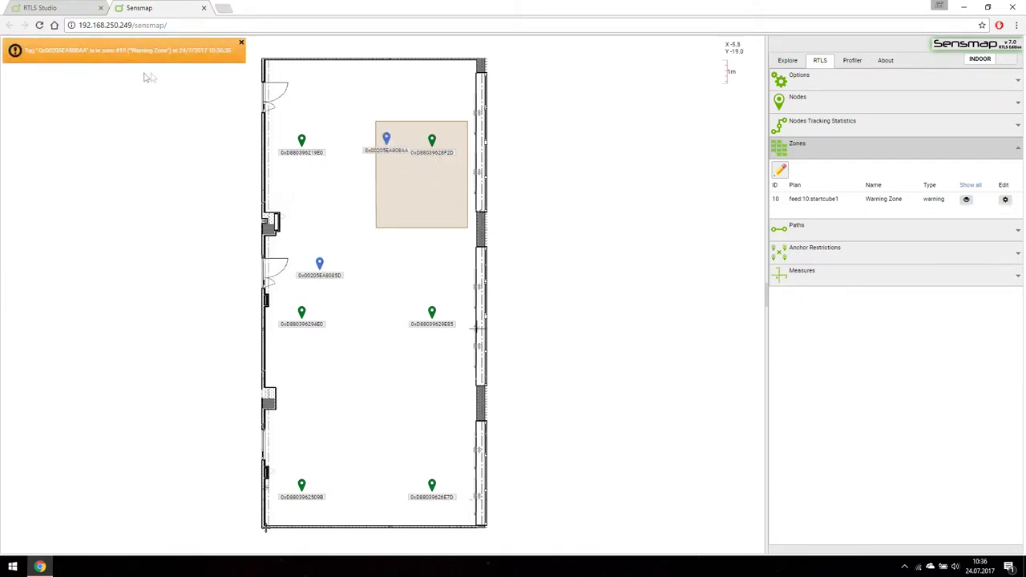
- Draw a second rectangular zone in the lower-right corner of the floor plan
left_click(779, 170)
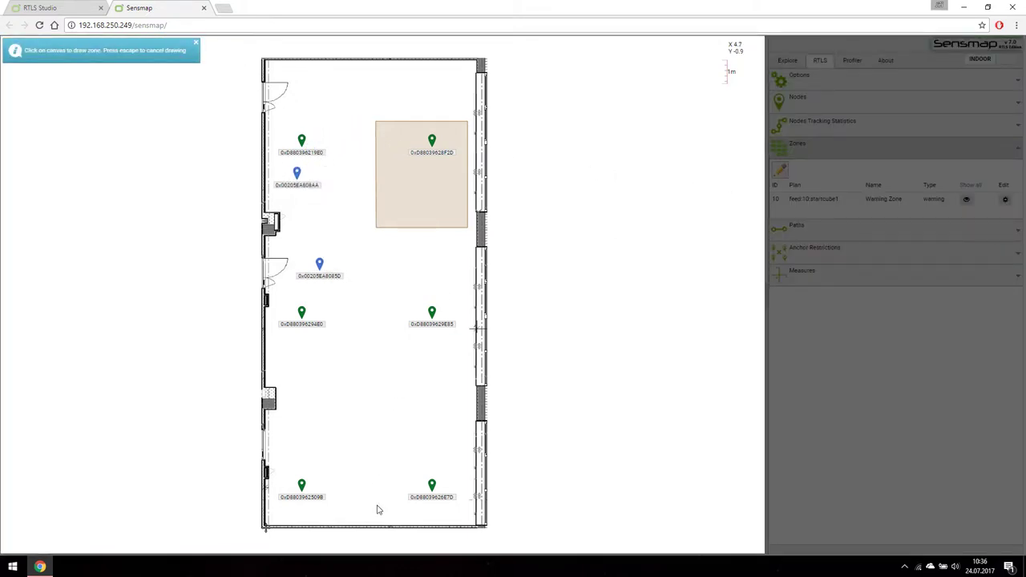
left_click_drag(377, 508, 468, 513)
left_click(467, 510)
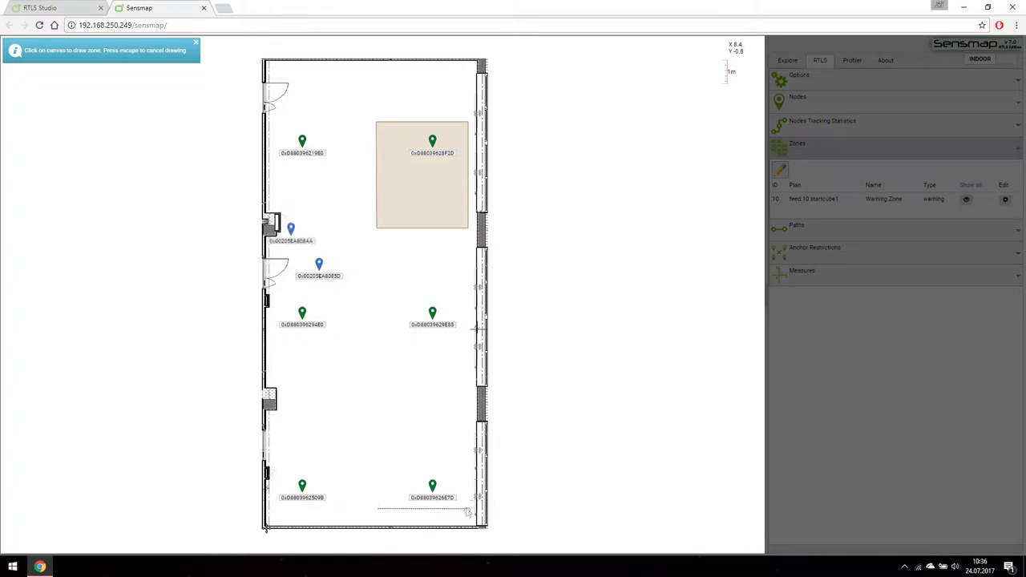
left_click(467, 403)
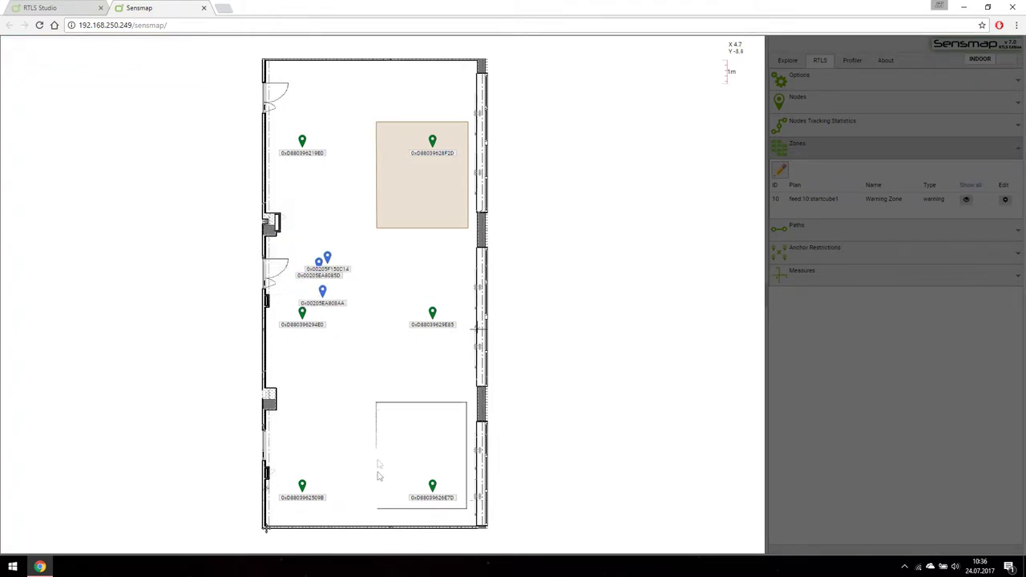
left_click(377, 509)
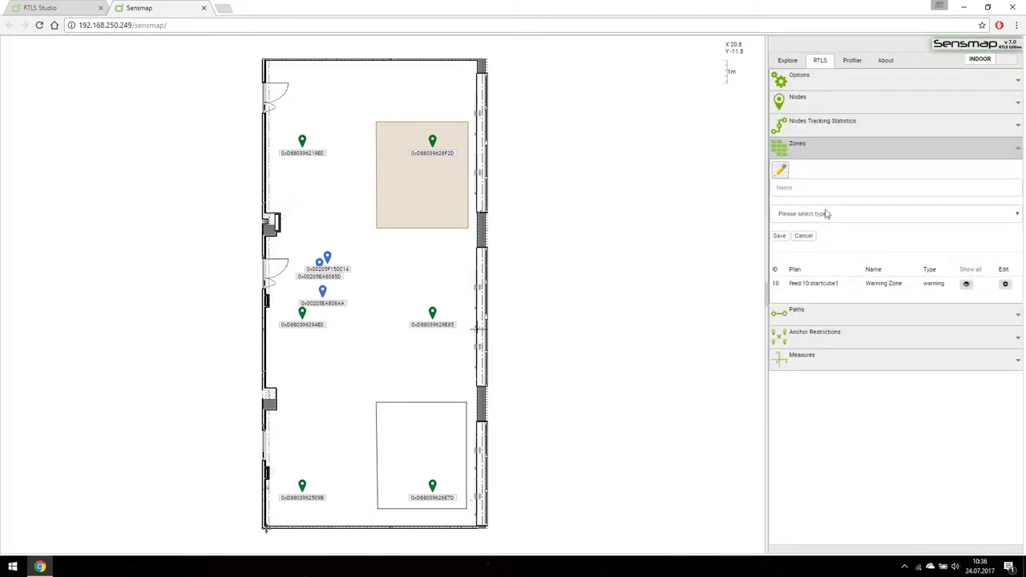
- Name the new zone Info Zone with type info and save it
left_click(816, 189)
type("Info Zone")
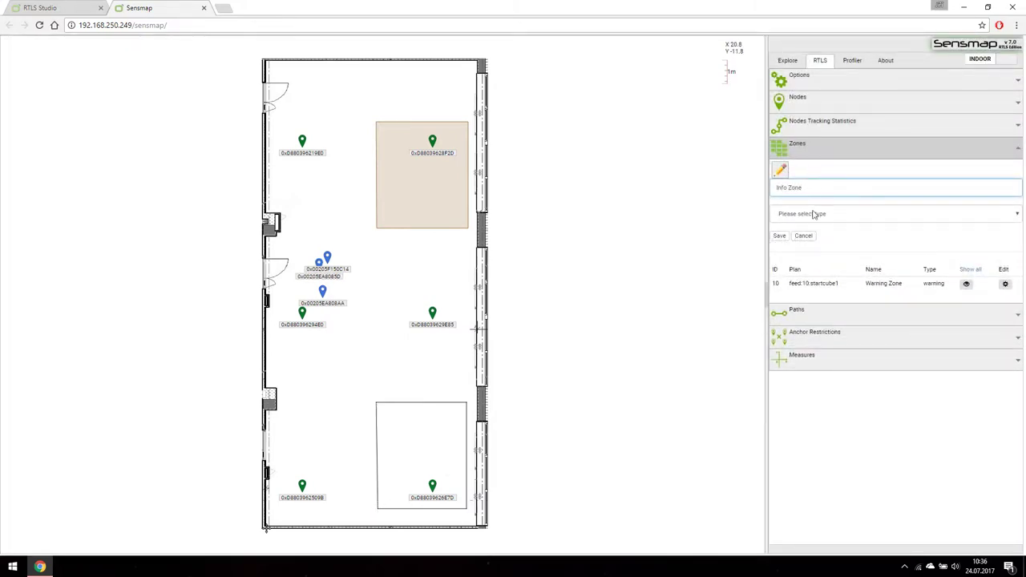
left_click(813, 214)
left_click(797, 251)
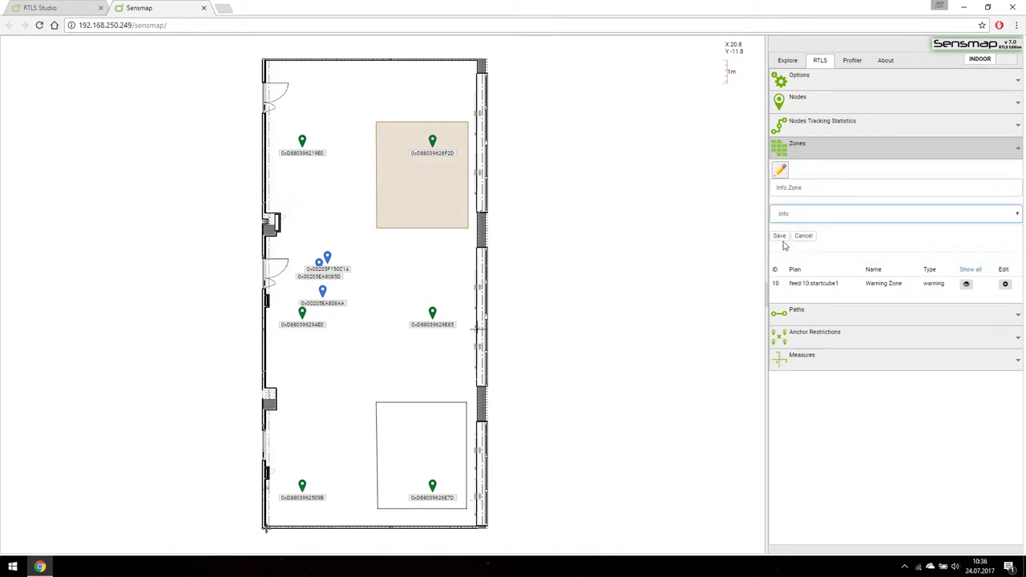
left_click(780, 236)
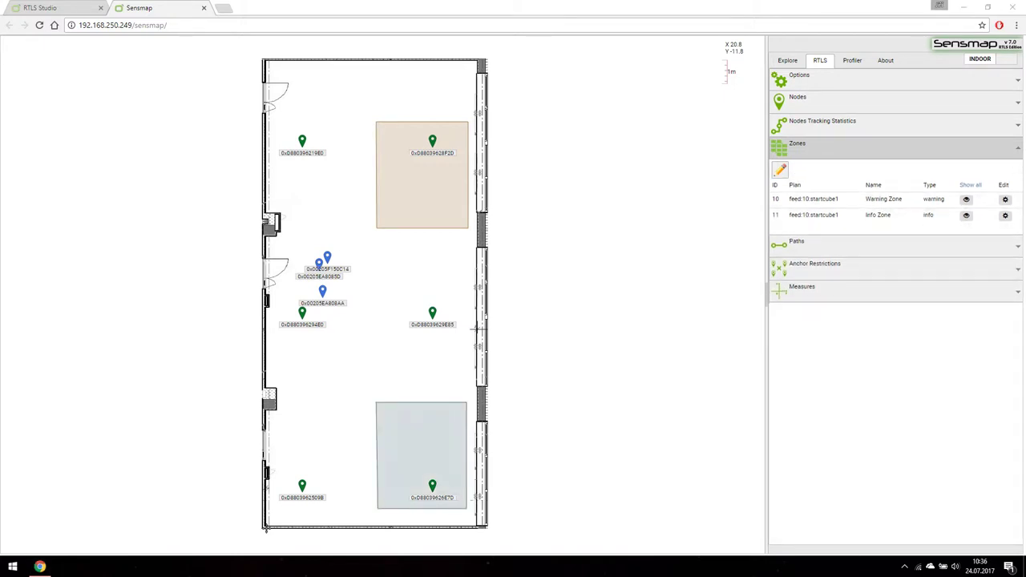
left_click(777, 170)
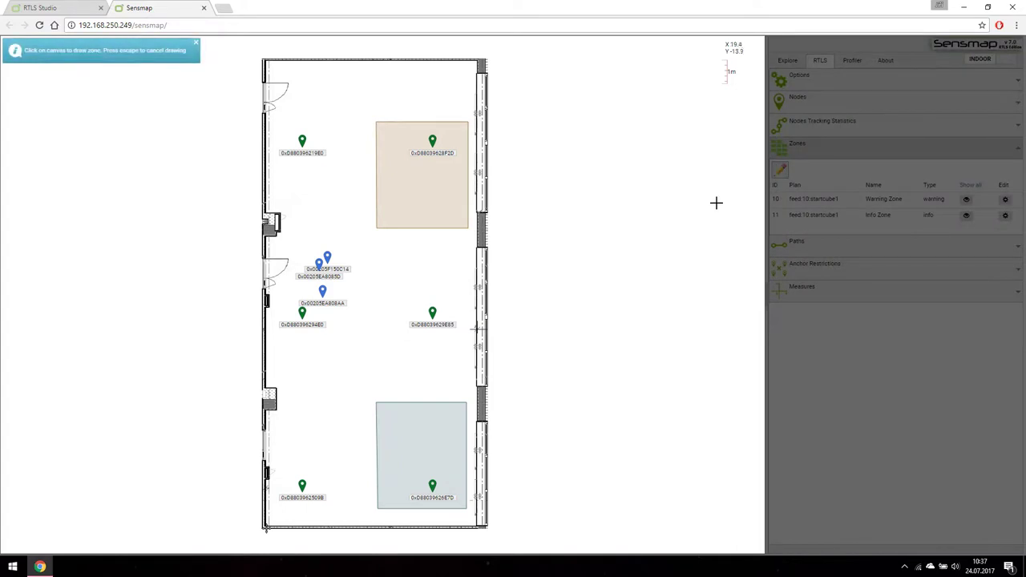
- Draw a third rectangular zone in the lower-left corner beside Info Zone
left_click(368, 403)
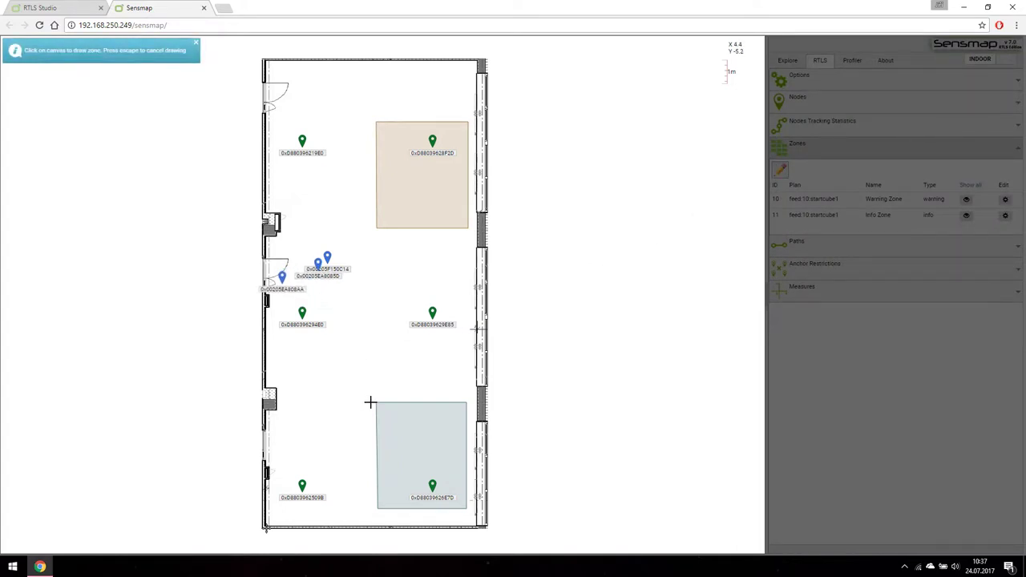
left_click(276, 403)
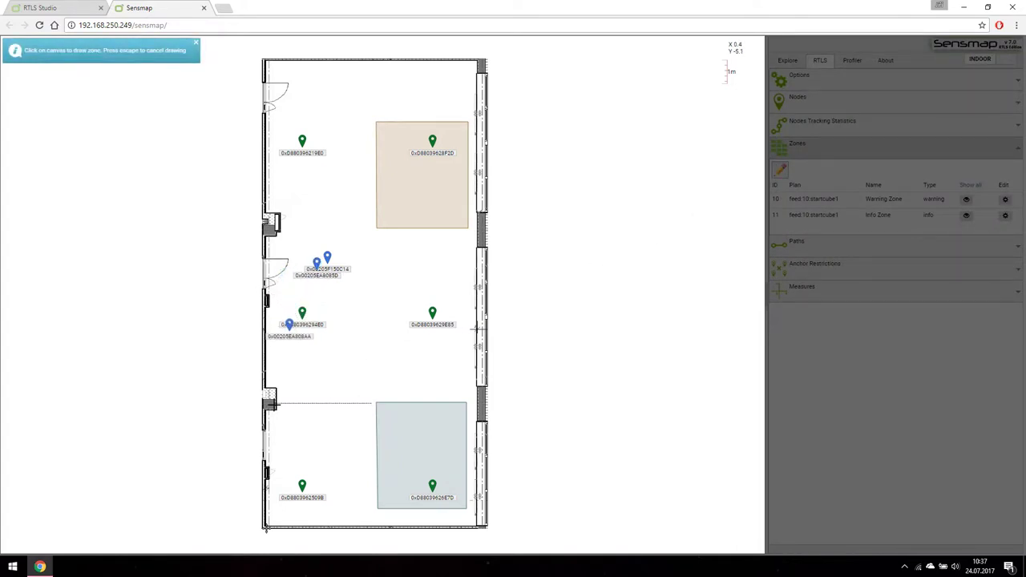
left_click(275, 514)
left_click(374, 513)
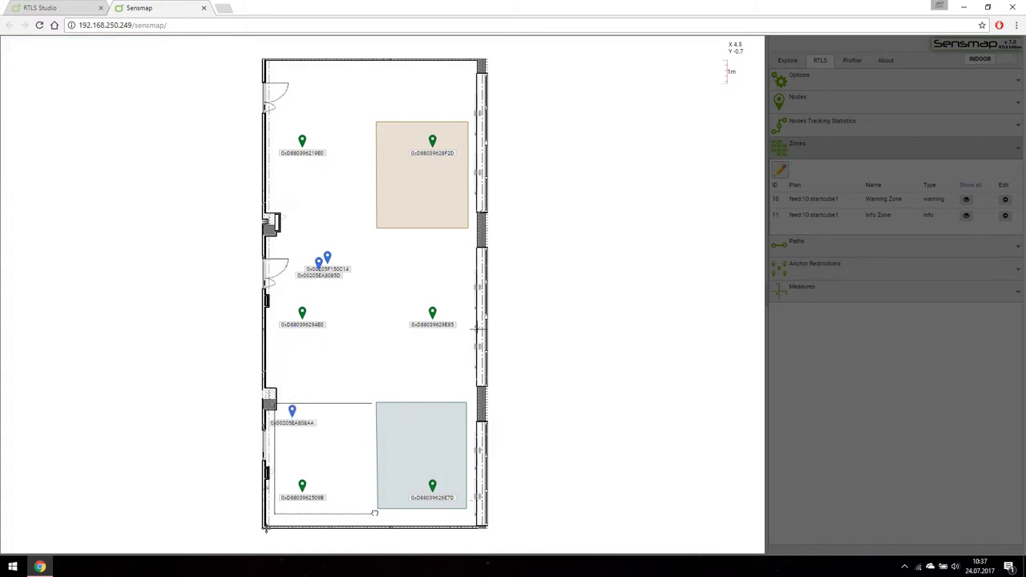
left_click(371, 403)
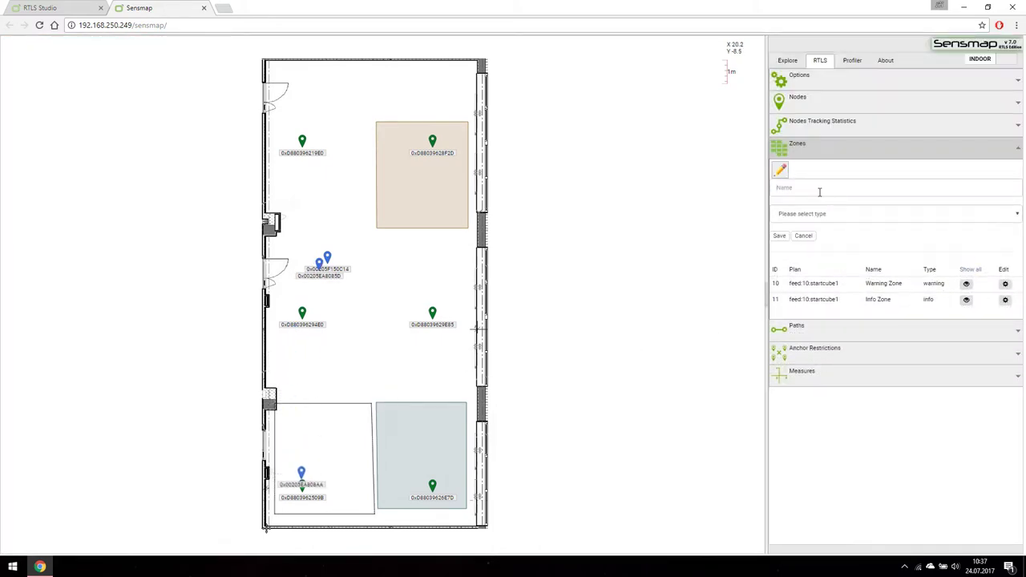
- Name the third zone Danger Zone with type danger and save it
left_click(819, 192)
type("Danger Z")
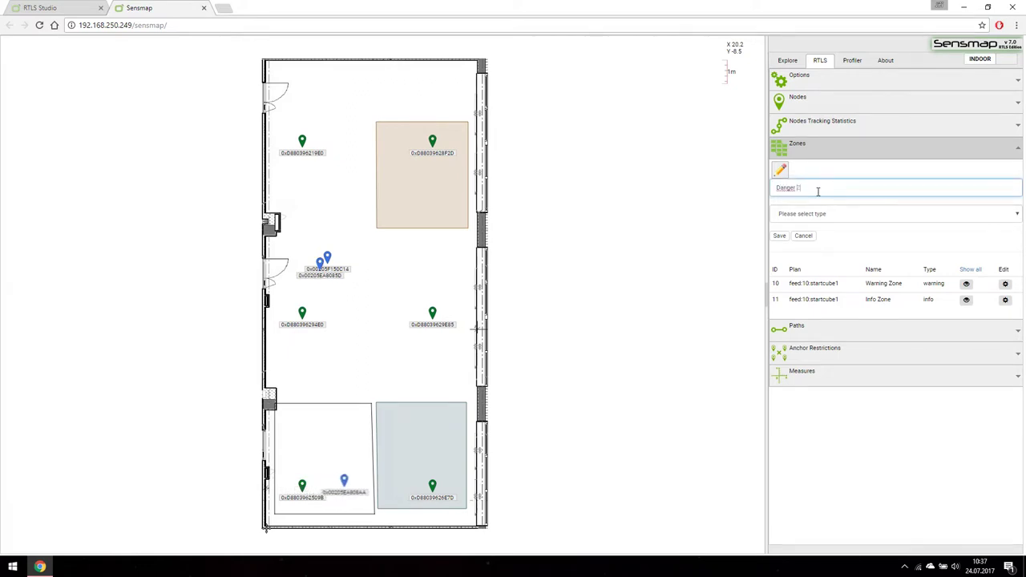
type("one")
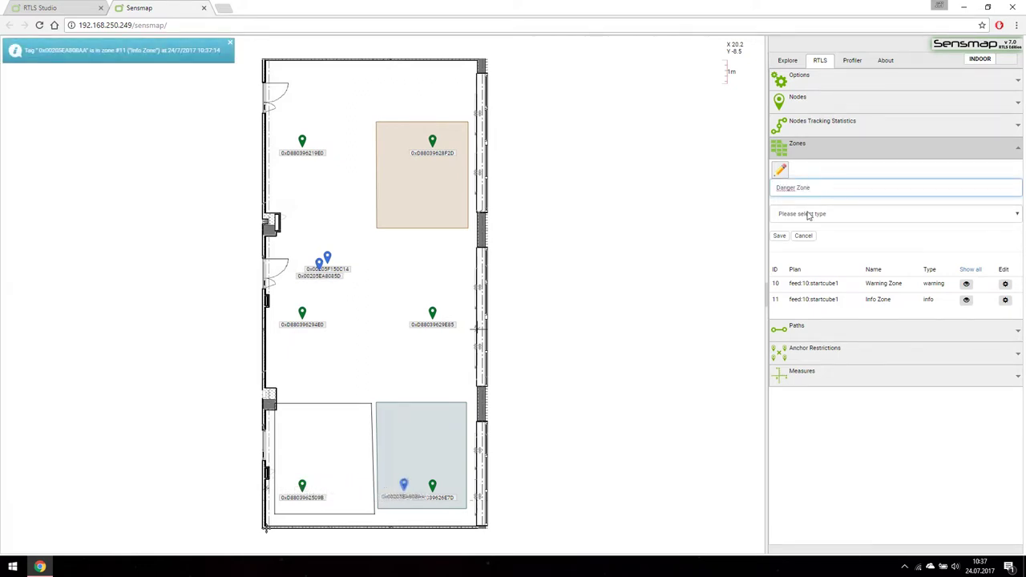
left_click(808, 215)
left_click(802, 242)
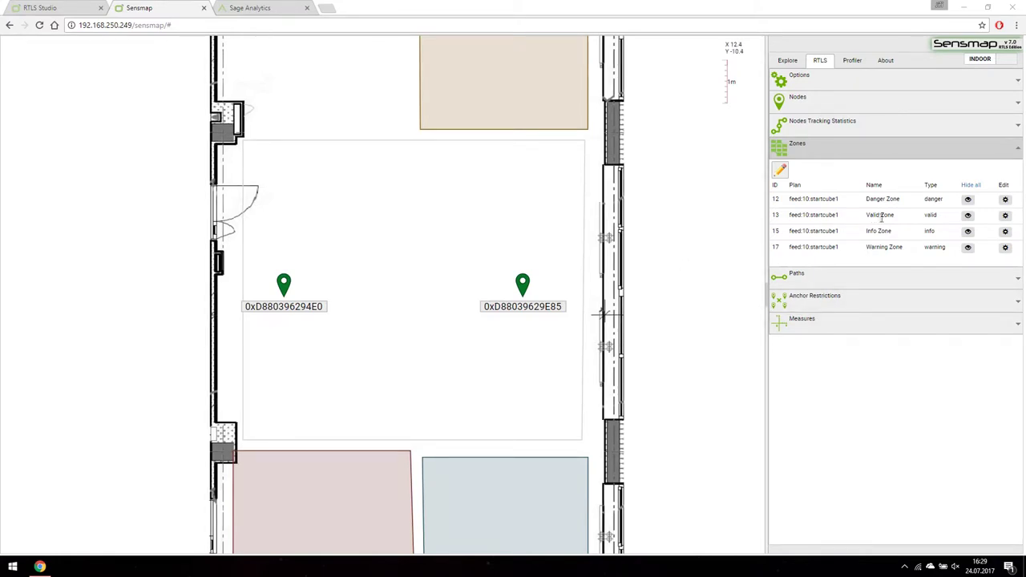
- Delete the Valid Zone from its edit form, then zoom out to show the whole room
left_click(1006, 216)
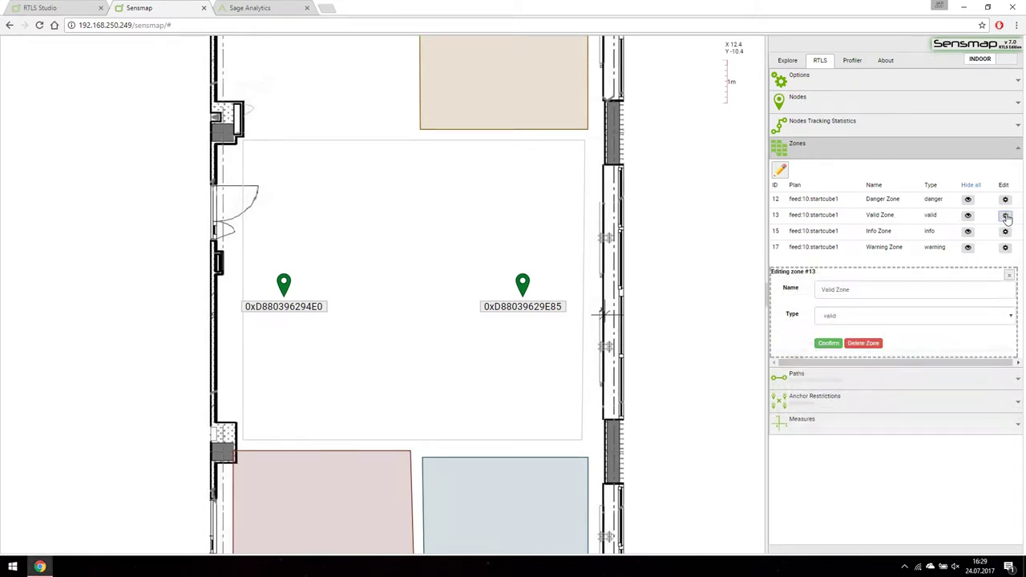
left_click_drag(821, 291, 853, 291)
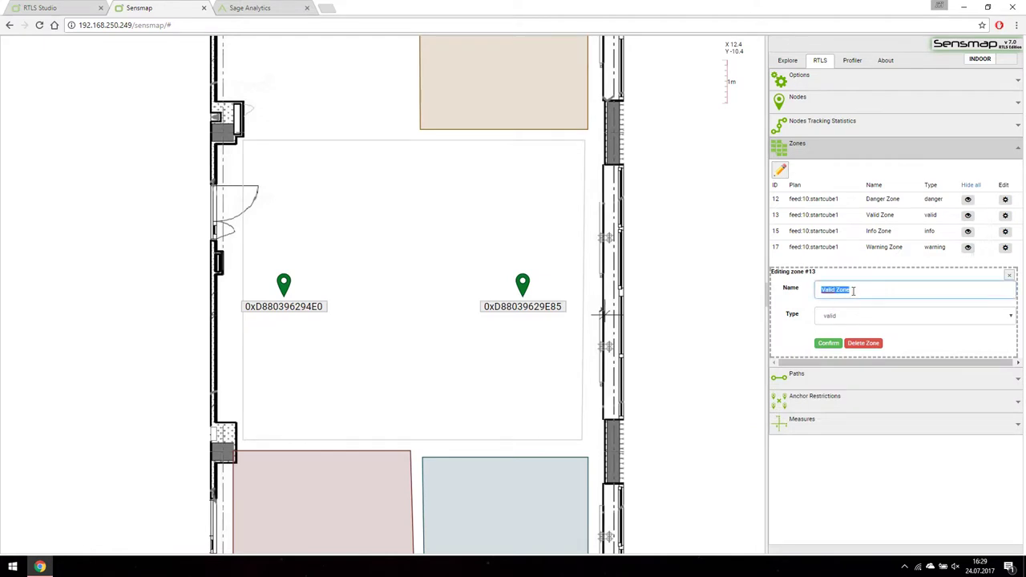
left_click(855, 319)
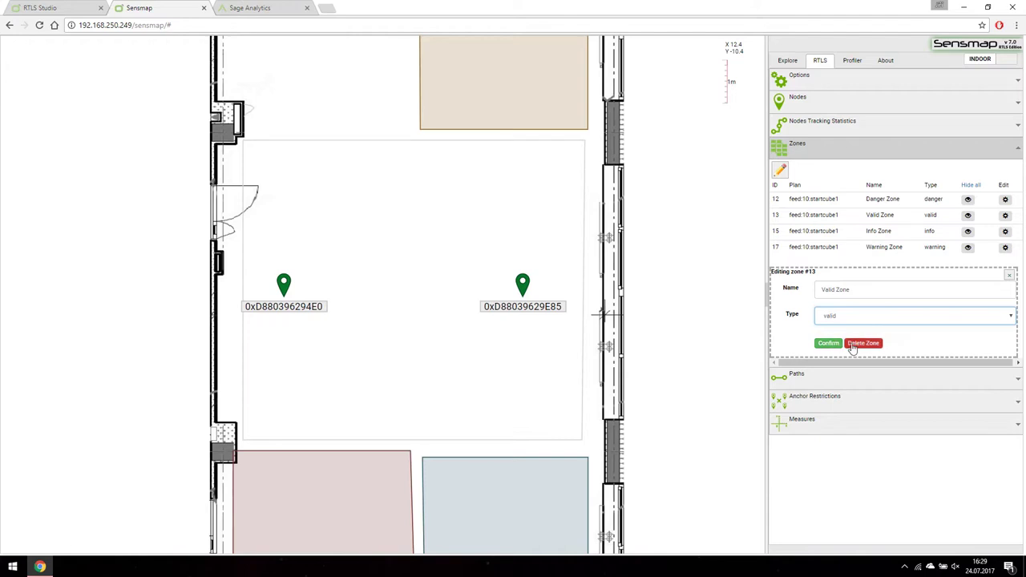
left_click(863, 343)
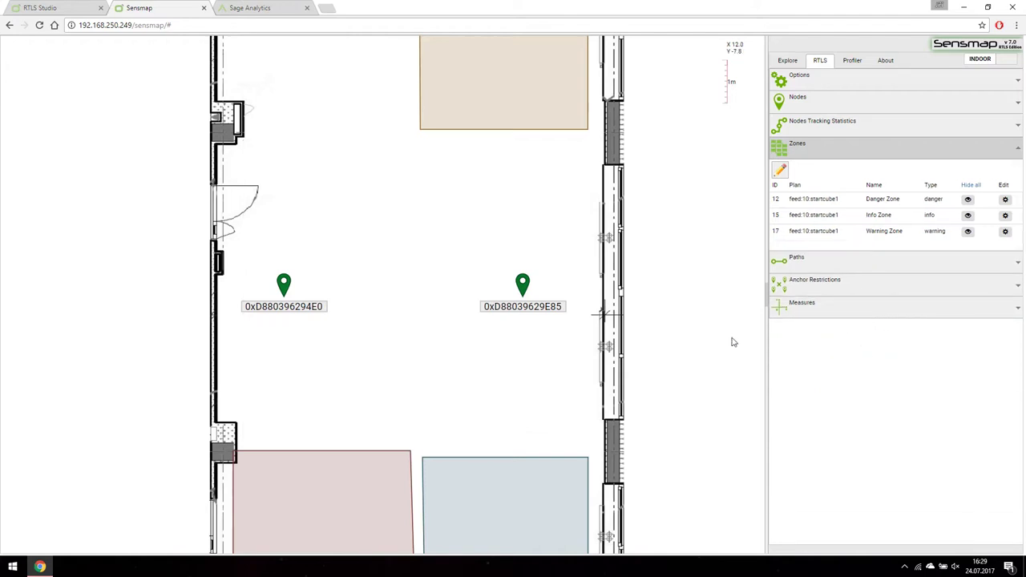
scroll(648, 350, "down", 2)
scroll(647, 355, "down", 1)
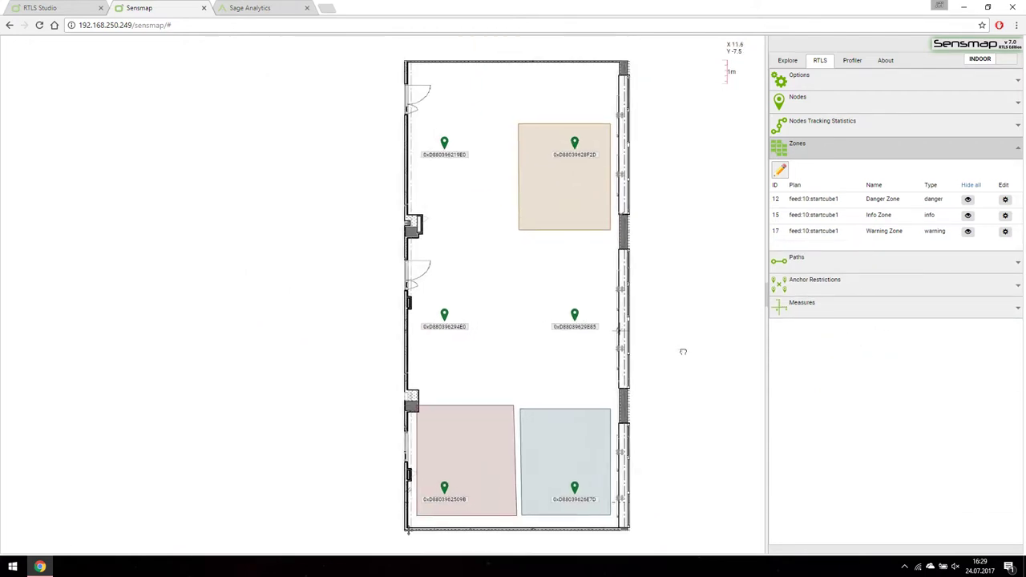
left_click_drag(682, 350, 601, 350)
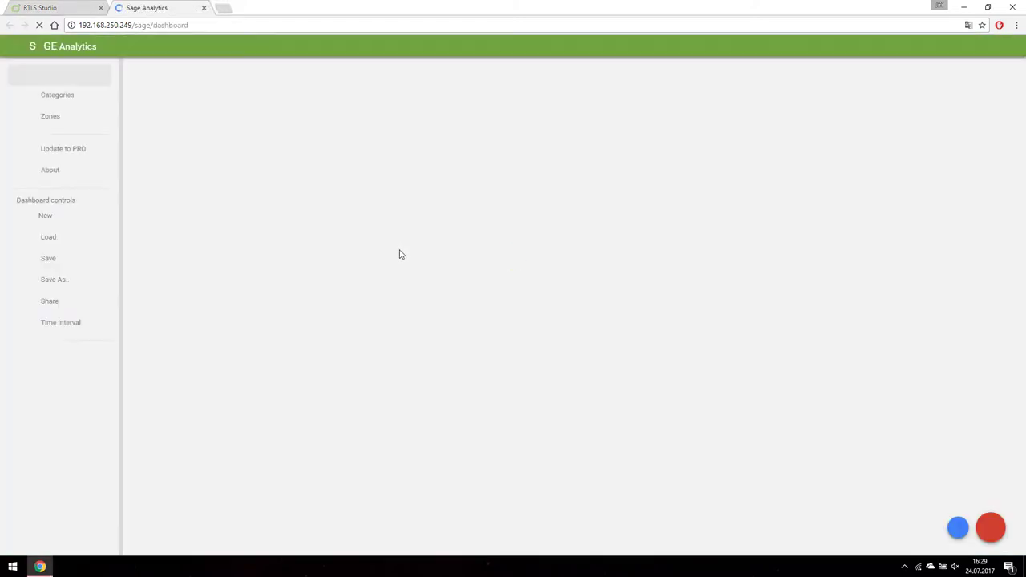
- In SAGE Analytics, open the Zones page and load the startcube1 plan of Building:jic
left_click(51, 124)
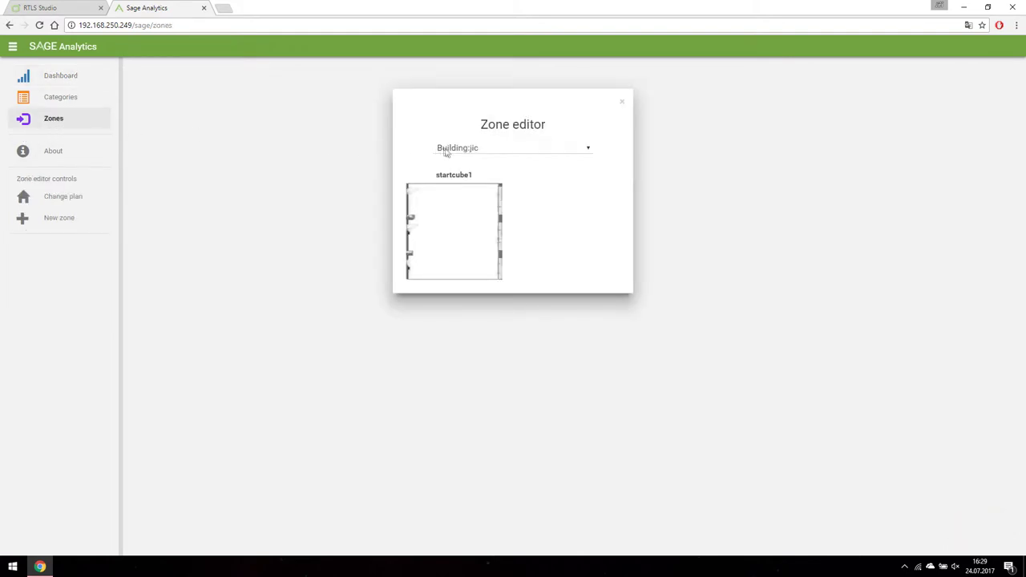
left_click(584, 152)
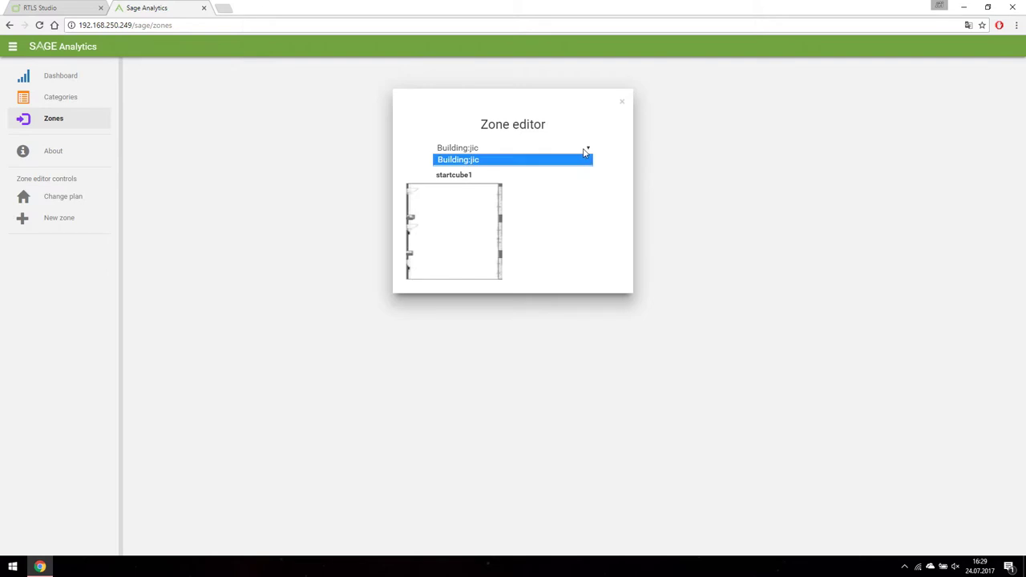
left_click(462, 160)
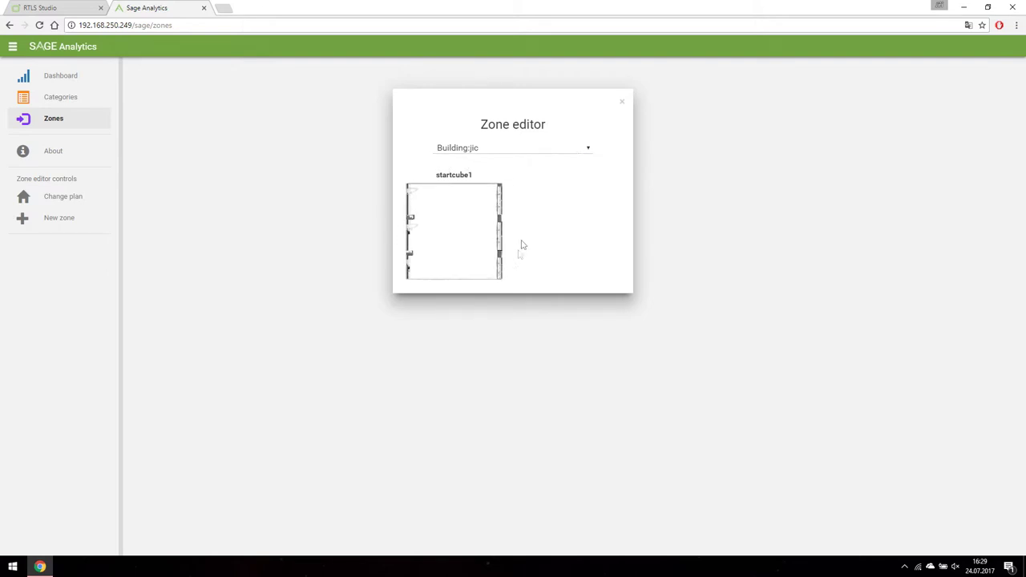
left_click(457, 233)
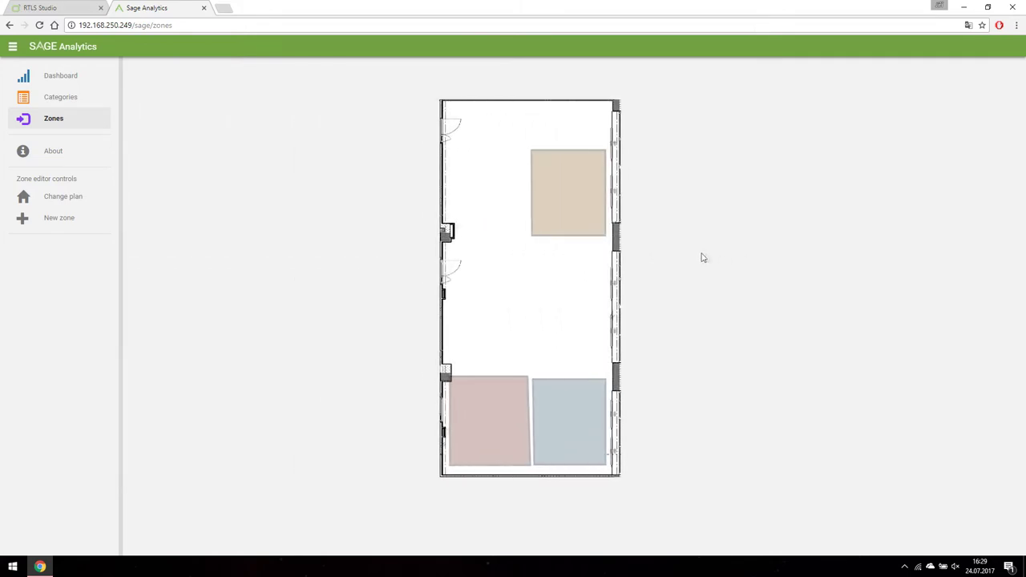
- Select the Warning, danger and Info zones in turn to inspect their names and types
left_click(567, 199)
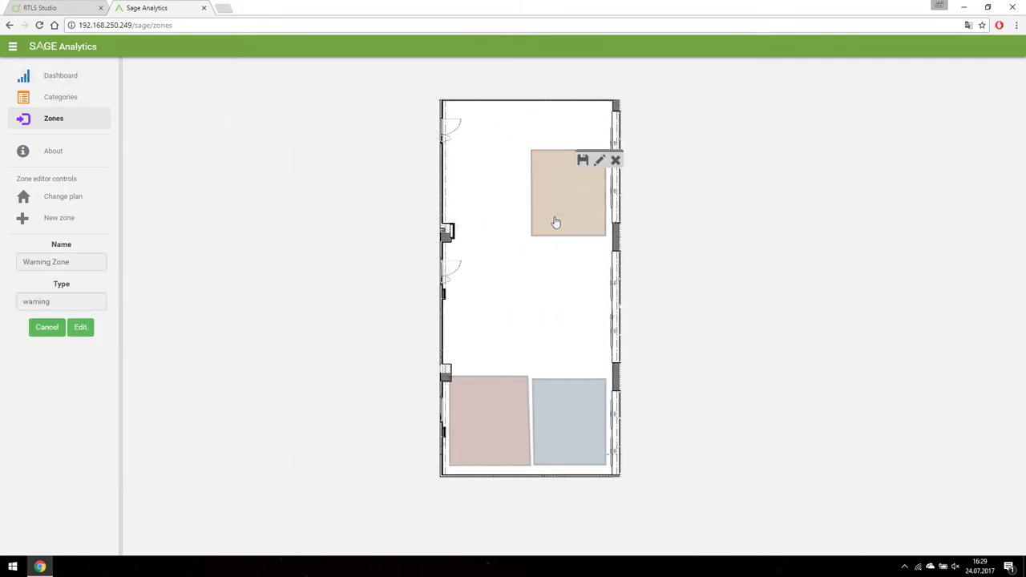
left_click(502, 414)
left_click(578, 426)
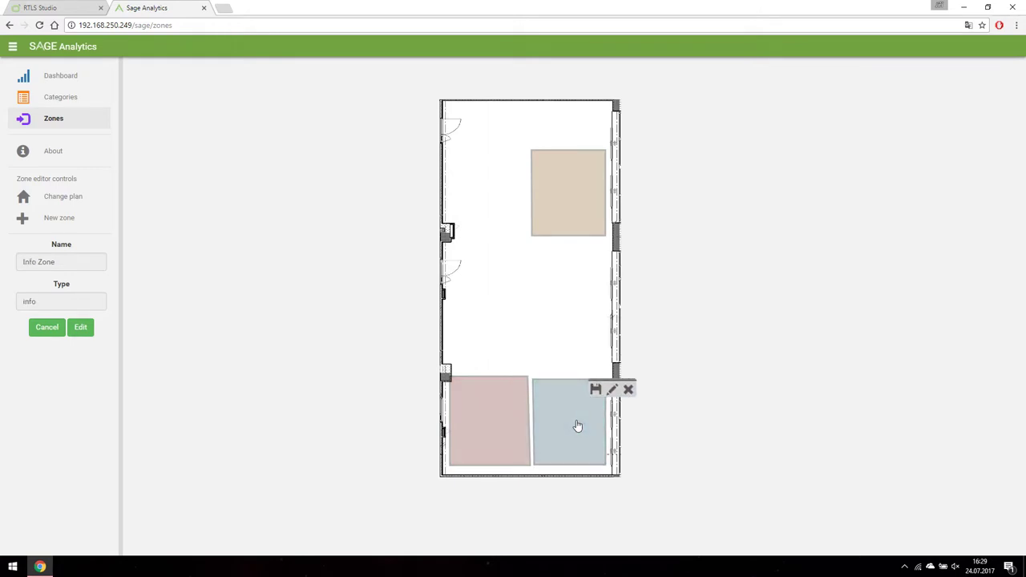
left_click(571, 206)
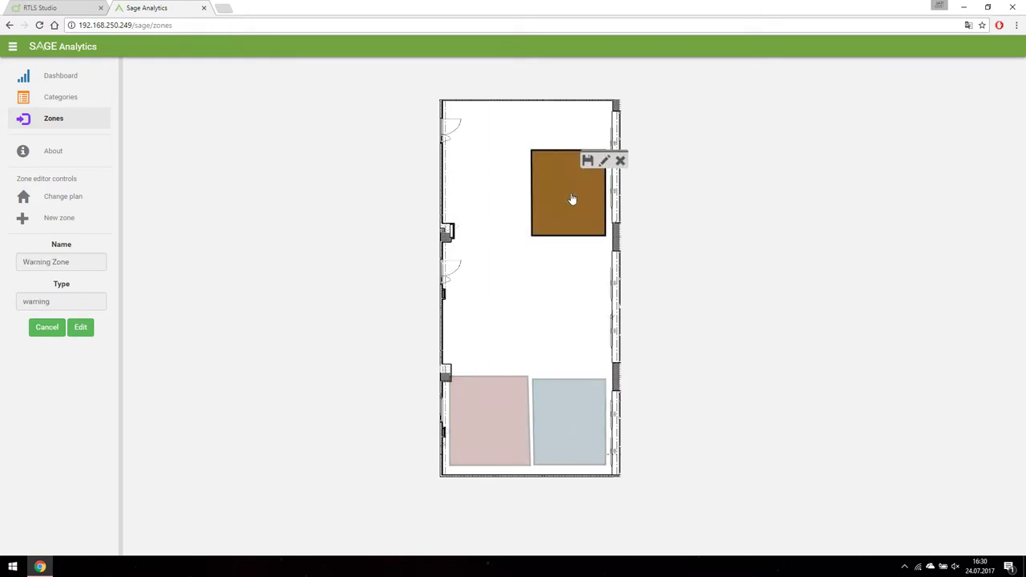
- Move the Warning Zone slightly left and save it
left_click_drag(574, 200, 497, 195)
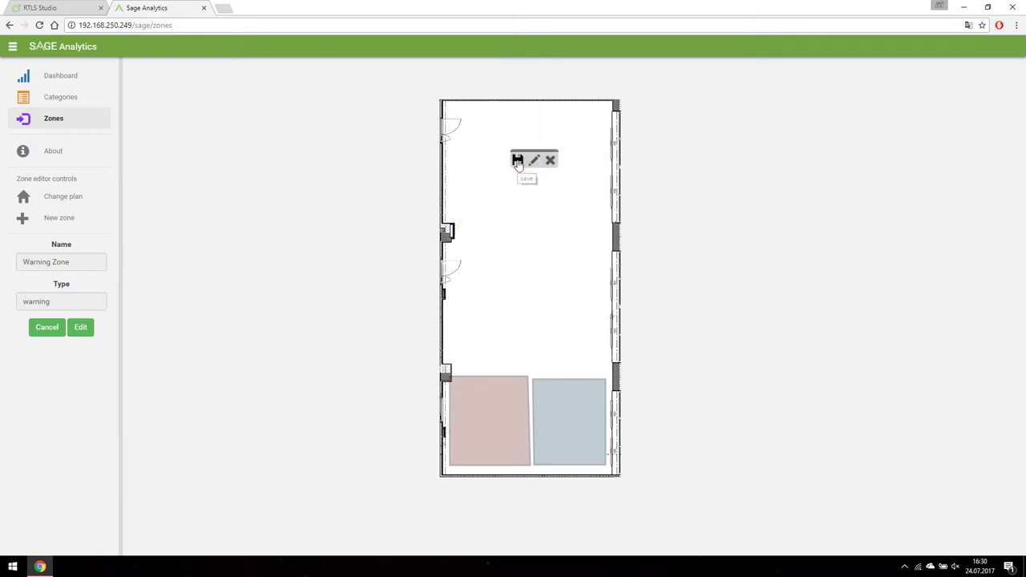
left_click(518, 164)
scroll(383, 353, "up", 1)
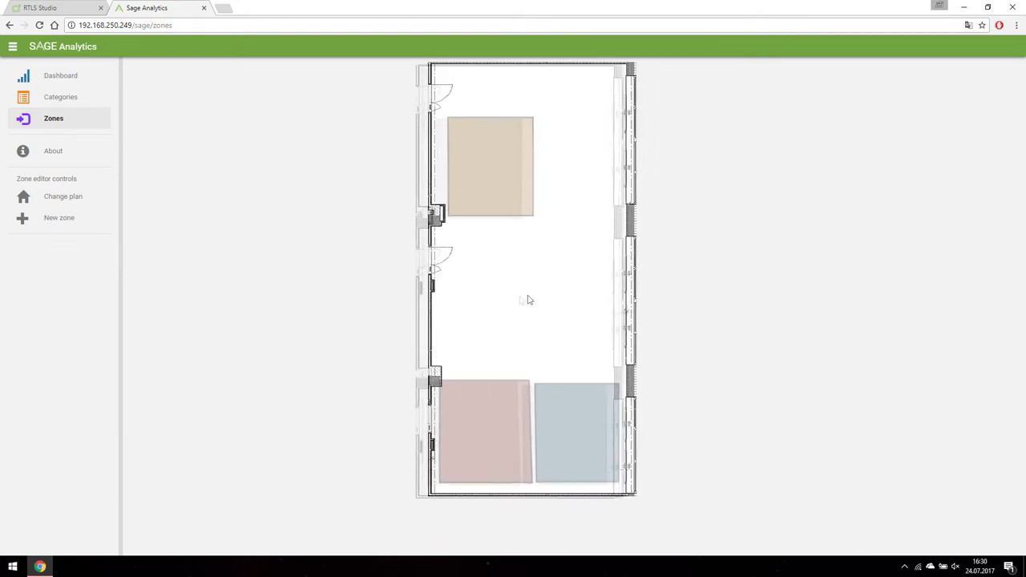
left_click(459, 178)
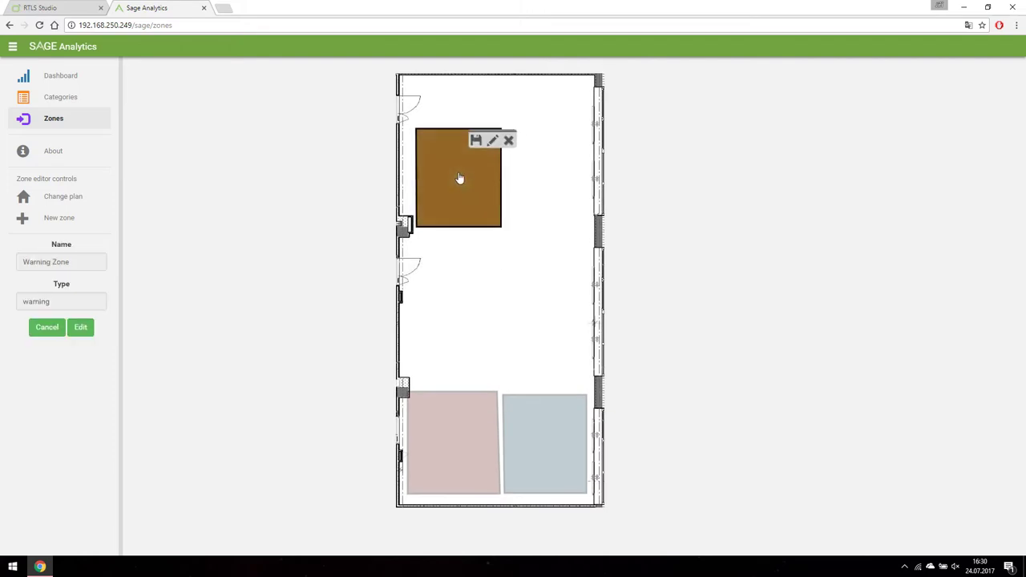
- Reshape the Warning Zone with new top and right points, save it, and shift it slightly right
left_click(492, 142)
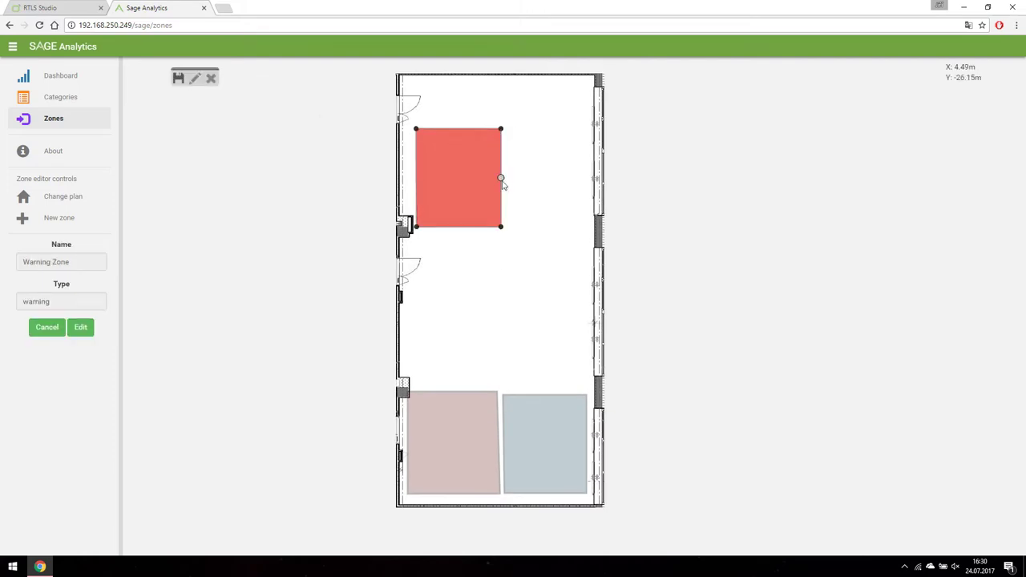
left_click_drag(501, 179, 545, 180)
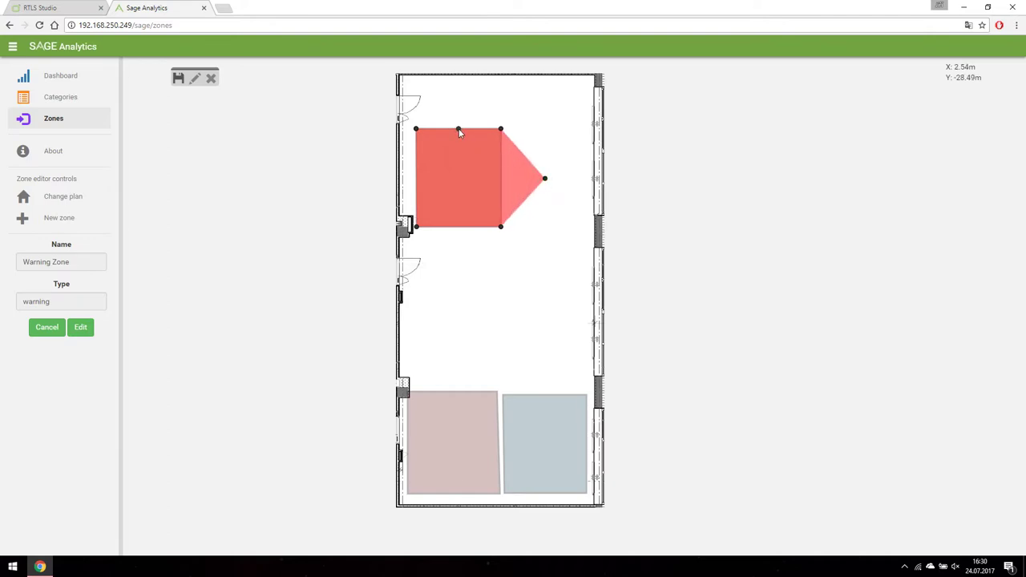
left_click_drag(458, 129, 458, 86)
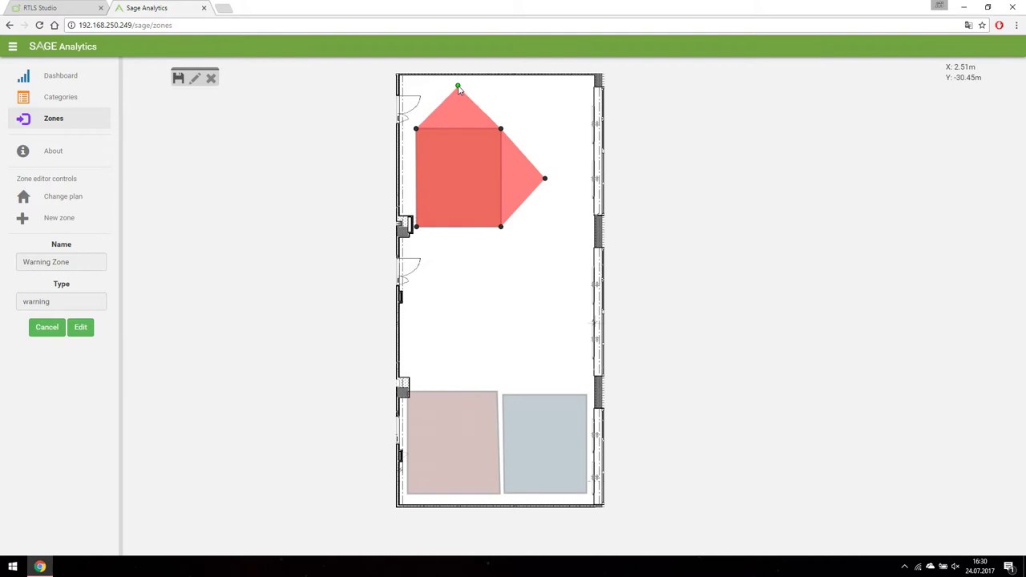
left_click(178, 80)
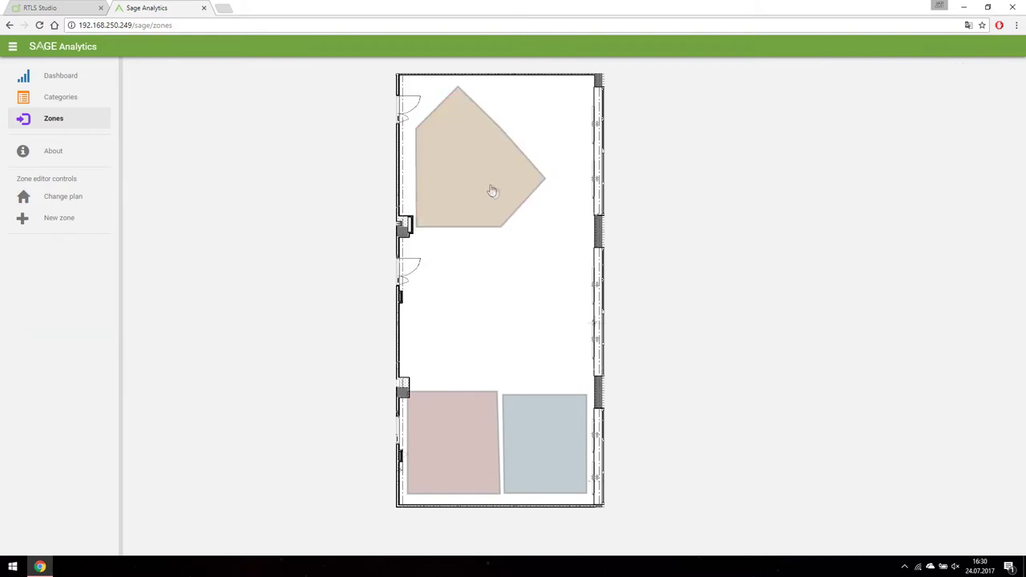
left_click_drag(488, 188, 516, 189)
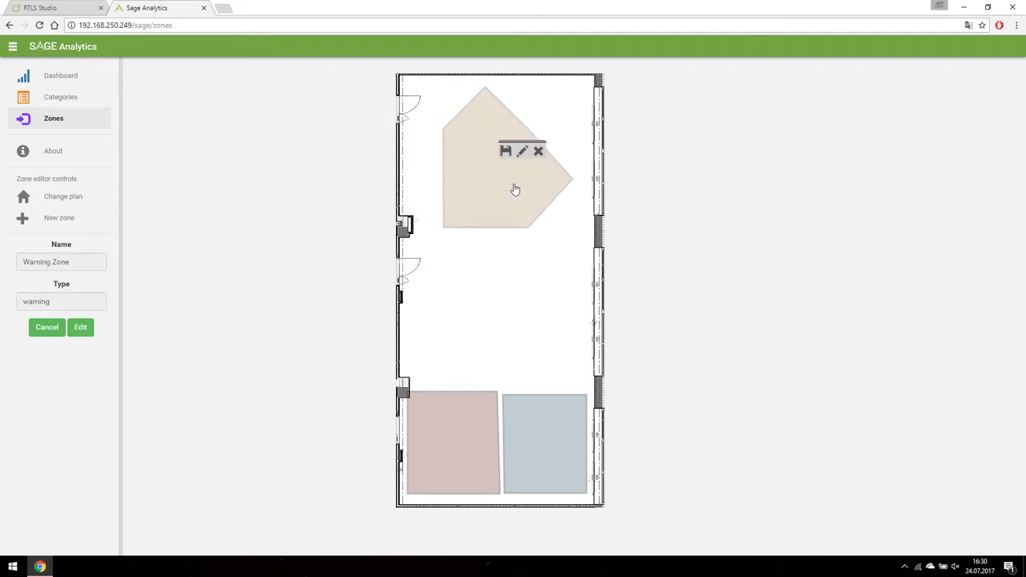
scroll(514, 343, "down", 1)
left_click(542, 385)
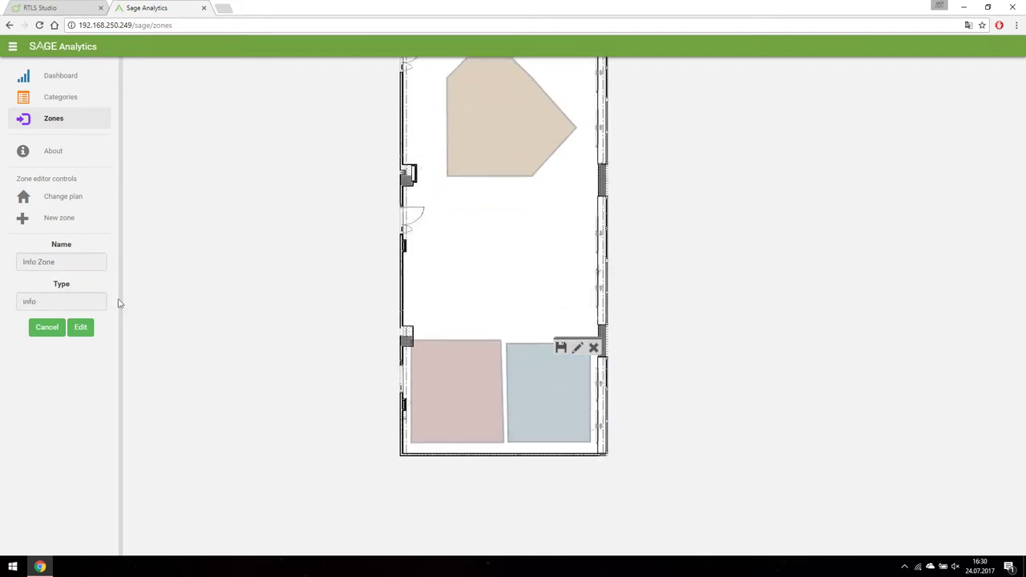
- Create a zone named 'Zone 1', draw it mid-room, pull its top edge into an M shape, and save
left_click(57, 221)
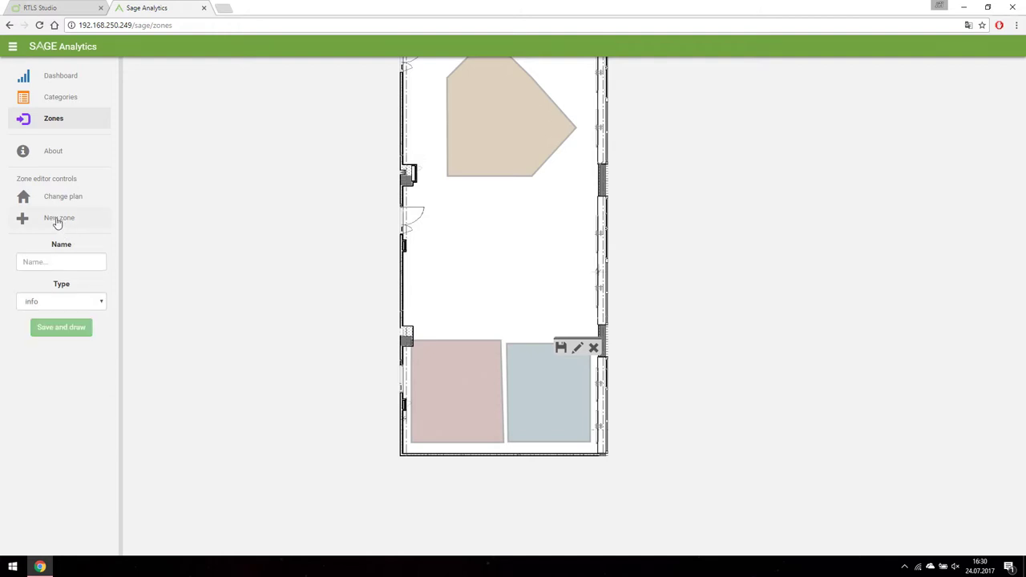
left_click(55, 262)
type("Zone 1")
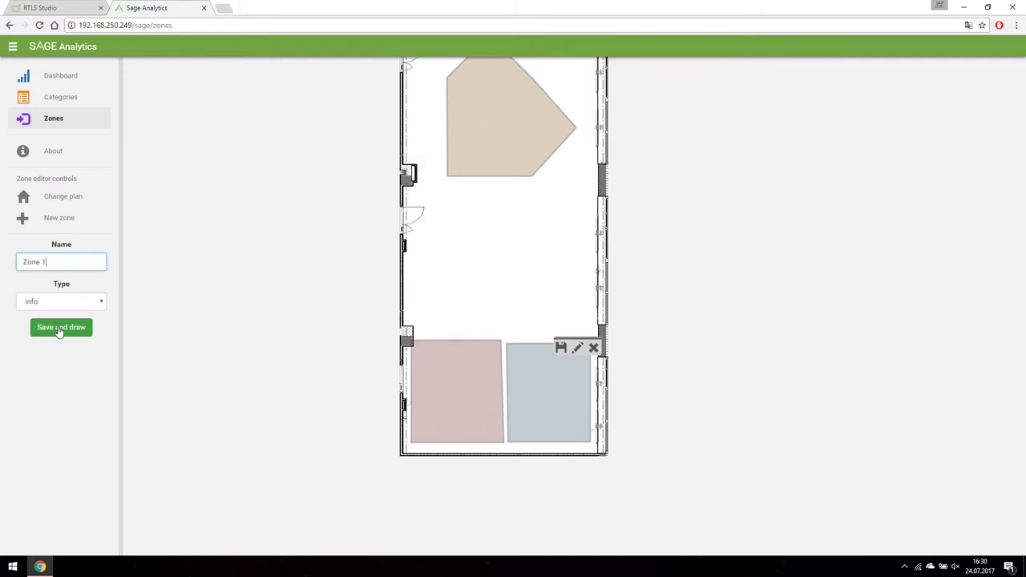
left_click(60, 327)
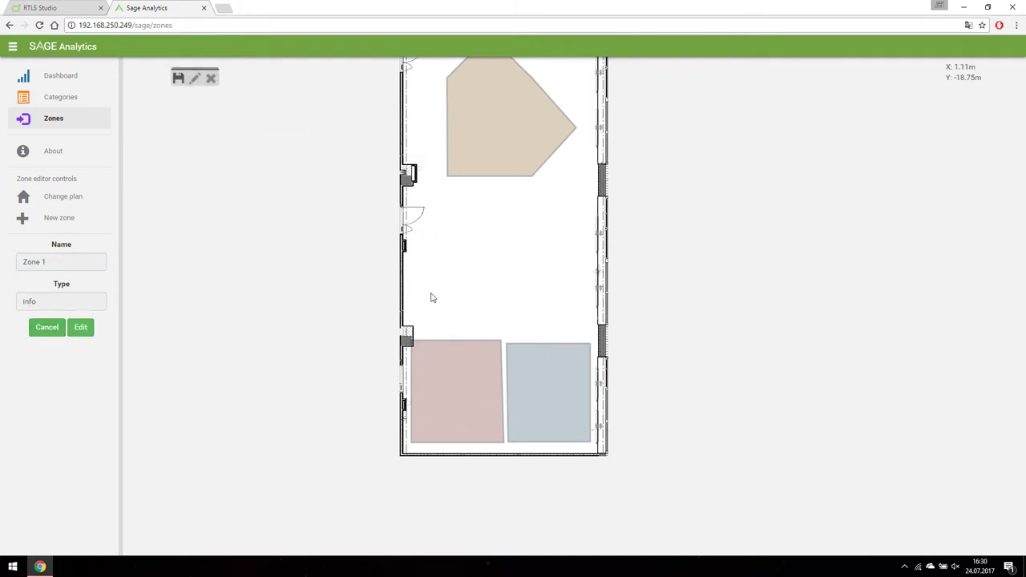
left_click_drag(430, 293, 570, 195)
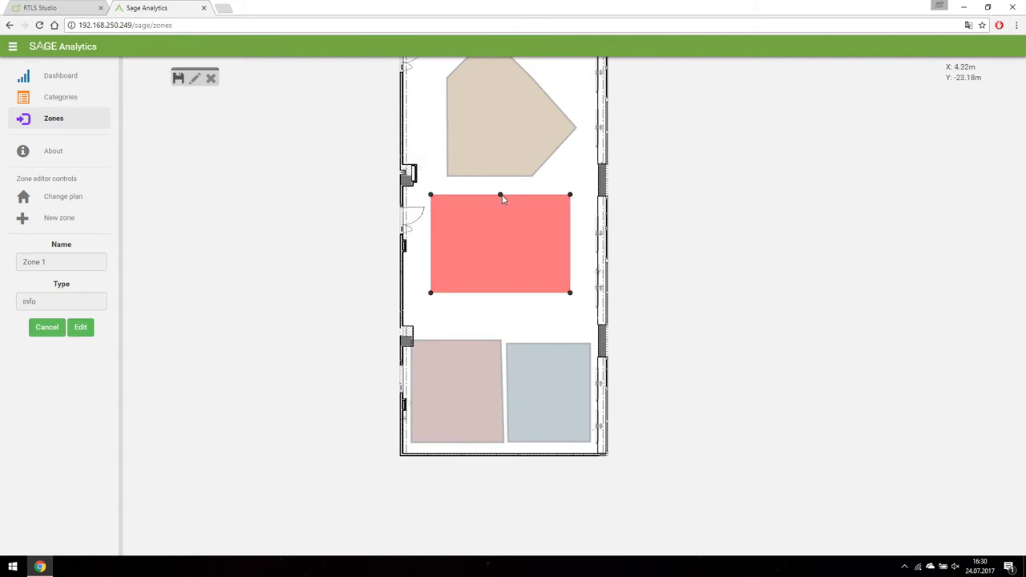
left_click_drag(501, 195, 500, 253)
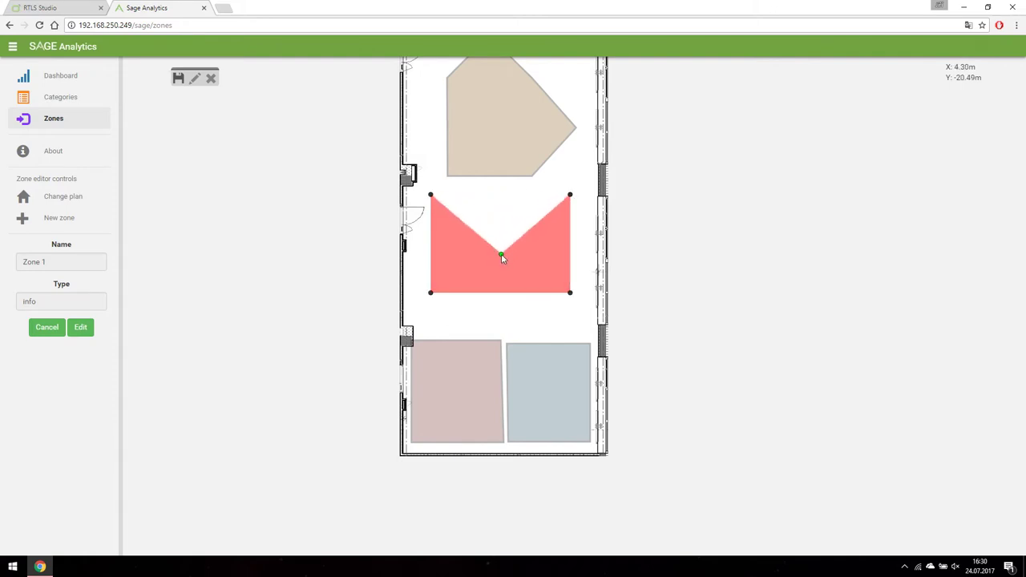
left_click(178, 80)
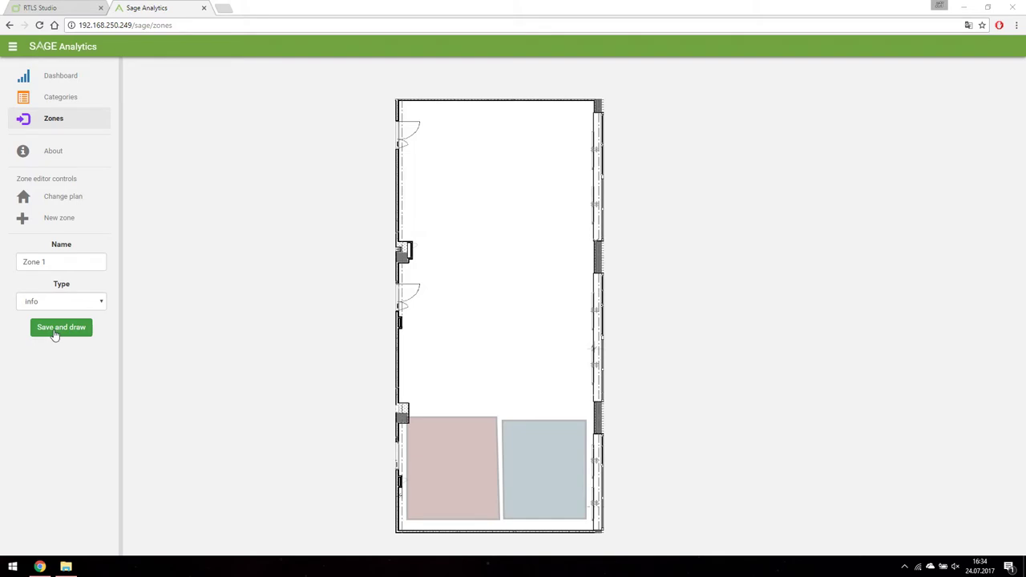
- Outline a six-corner polygon for the new info zone in the middle of the floor plan
left_click(55, 335)
left_click(442, 381)
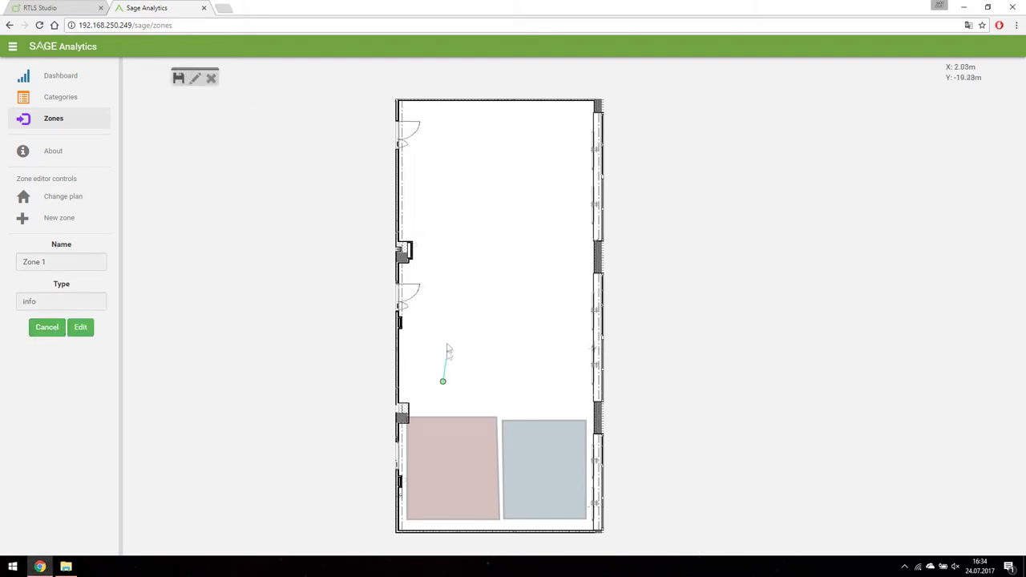
left_click(452, 285)
left_click(550, 274)
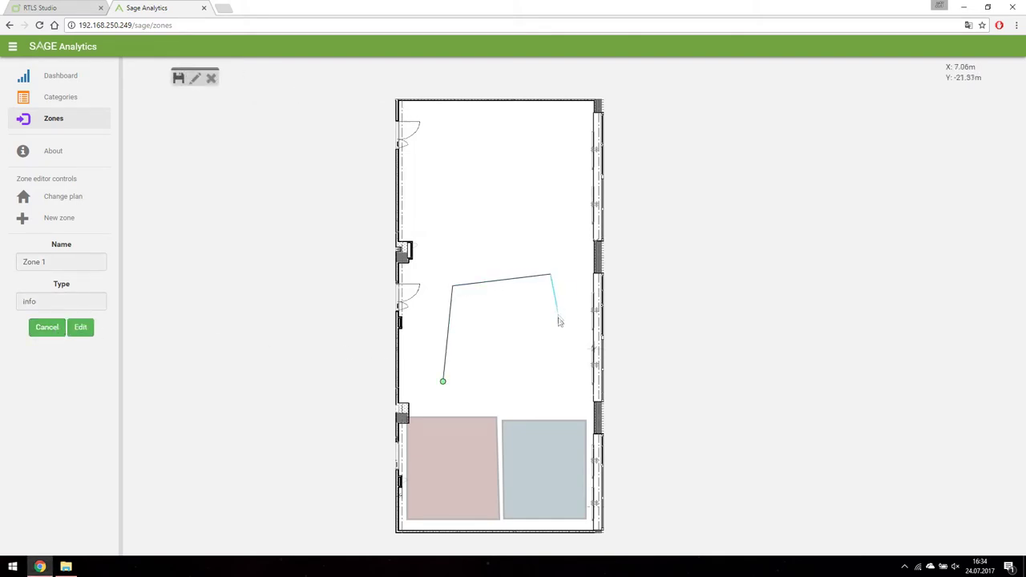
left_click(558, 321)
left_click(469, 301)
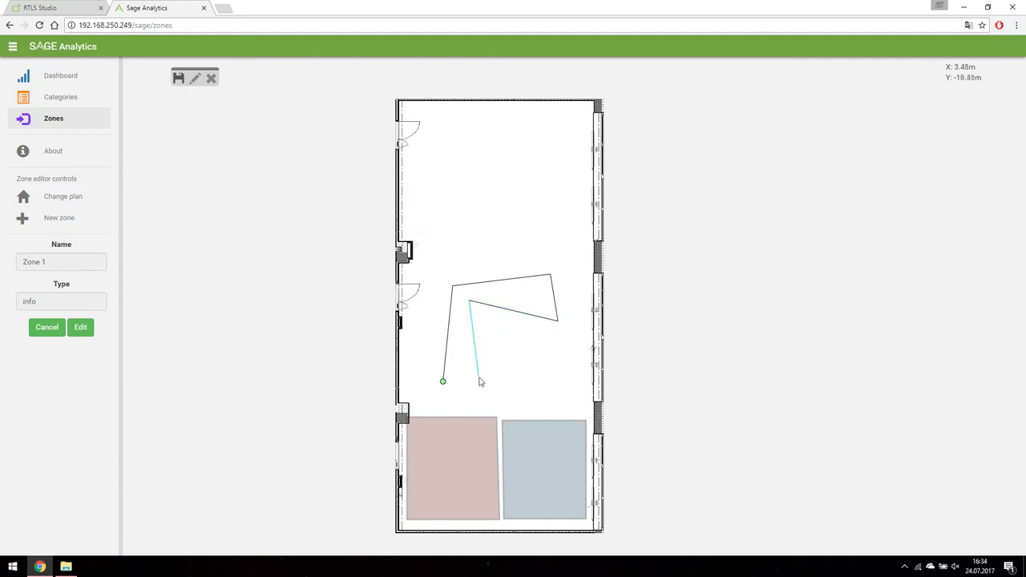
left_click(501, 381)
left_click(443, 383)
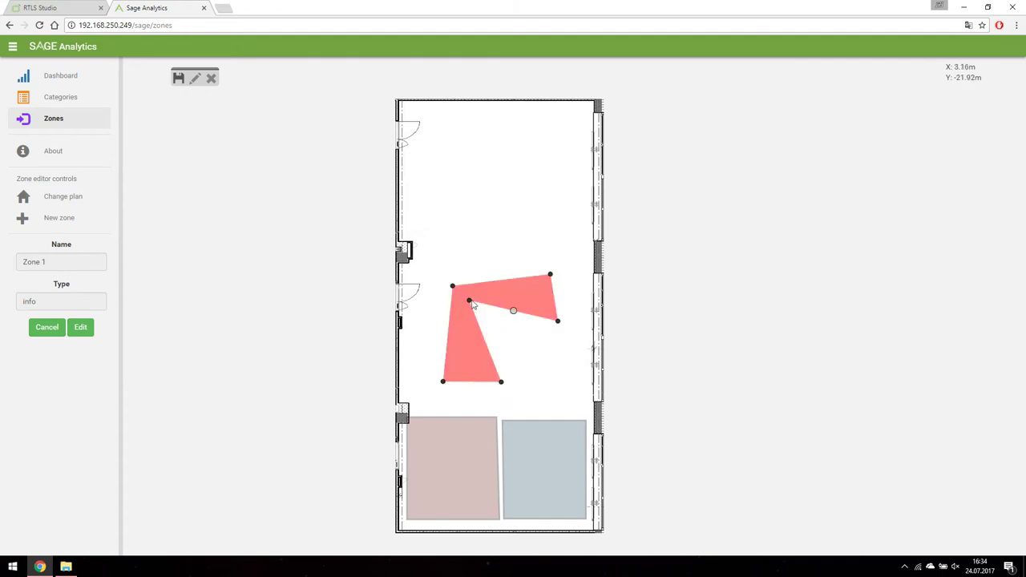
- Drag the inner and right corners to square the outline into an L shape
left_click_drag(469, 301, 501, 325)
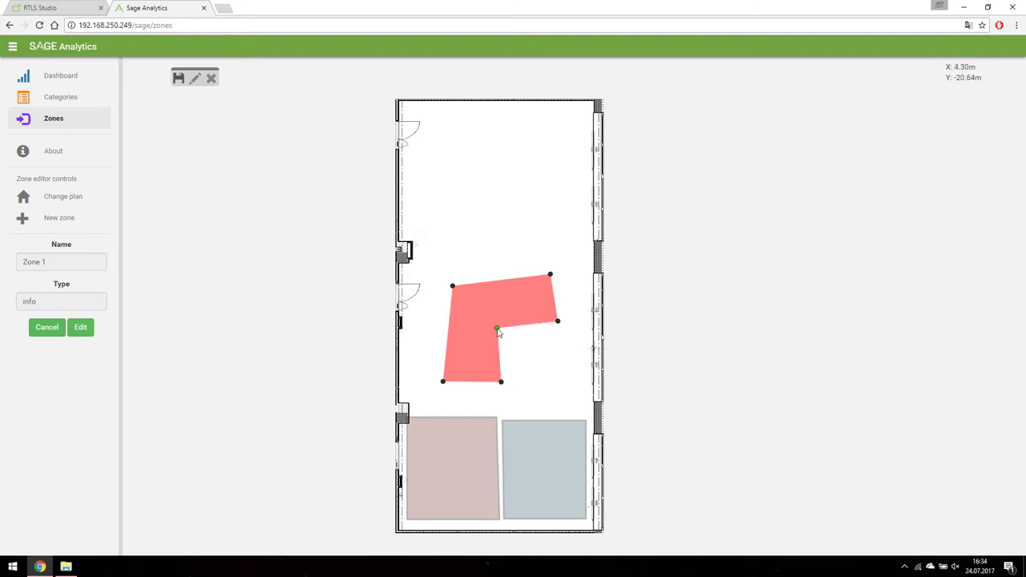
left_click_drag(557, 324, 556, 327)
left_click_drag(550, 275, 552, 287)
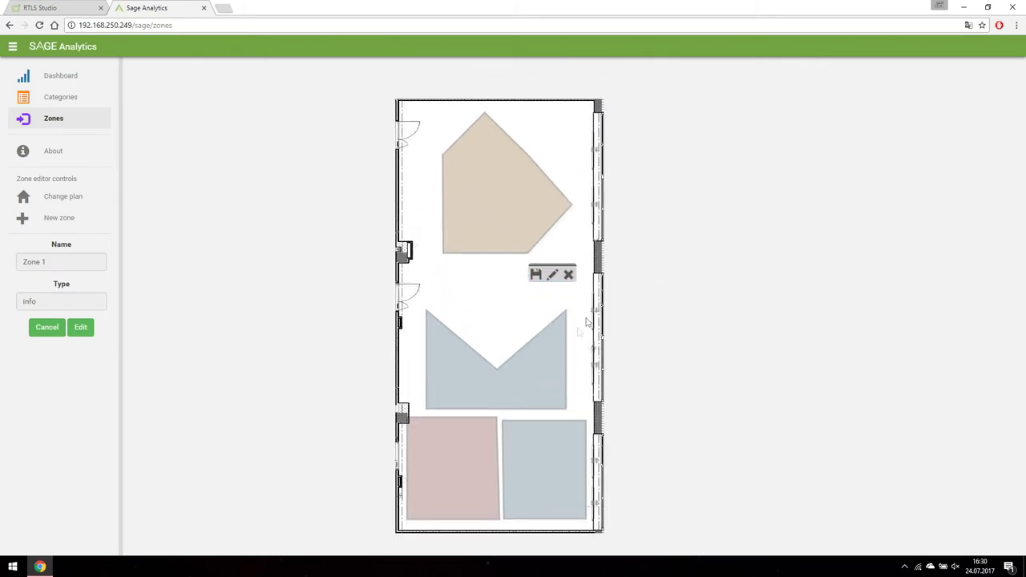
- Delete the M-shaped zone from the floor plan and switch to the Dashboard
left_click(536, 376)
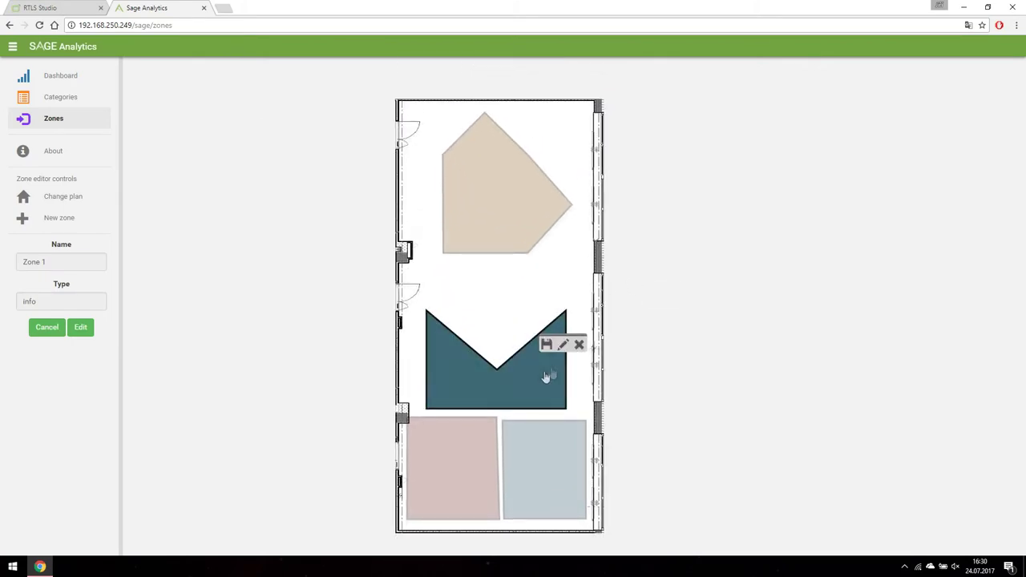
left_click(580, 345)
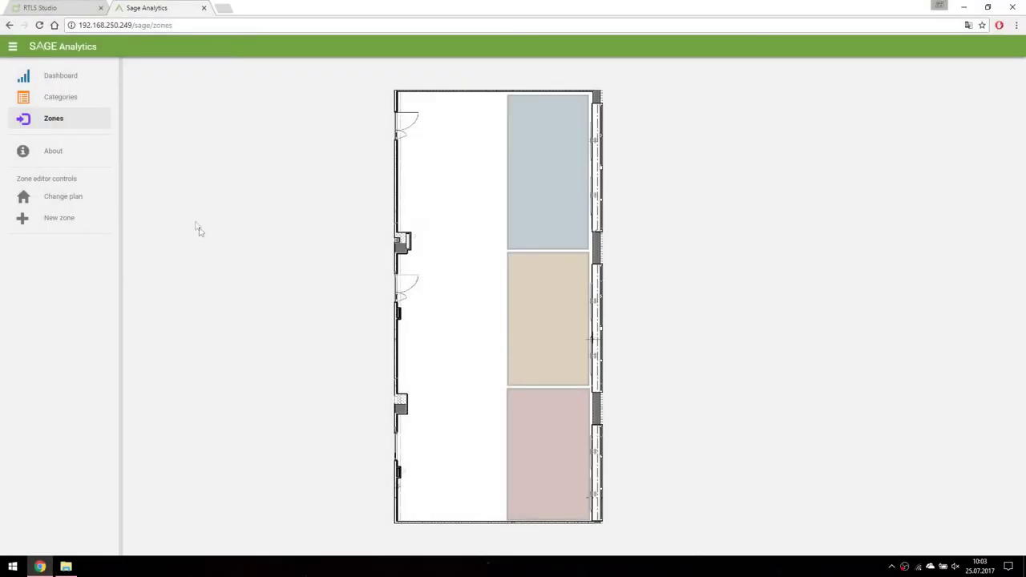
left_click(70, 80)
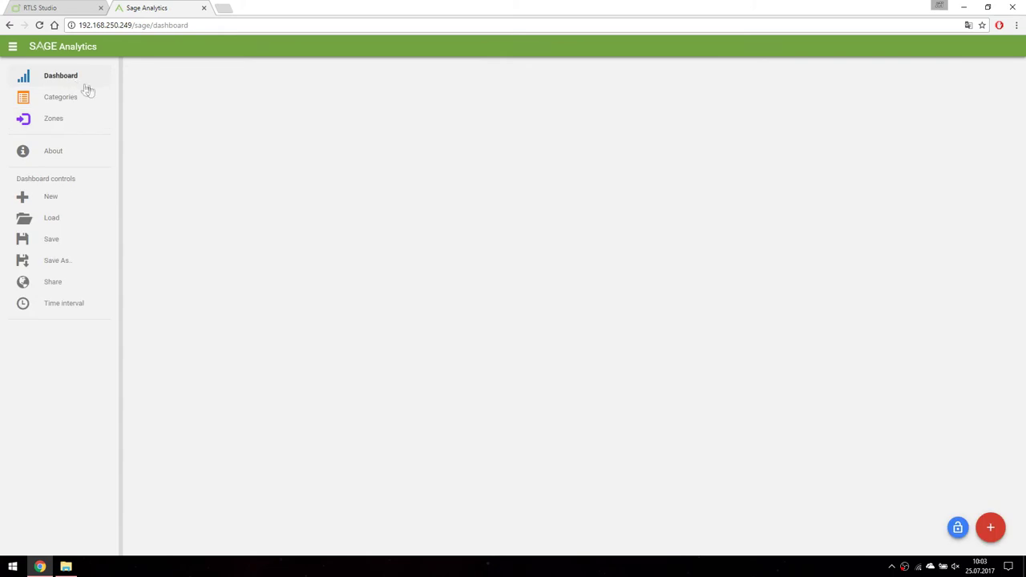
- Start a yesterday First appearance in zone chart for tag 0x00205EA808AA
left_click(978, 523)
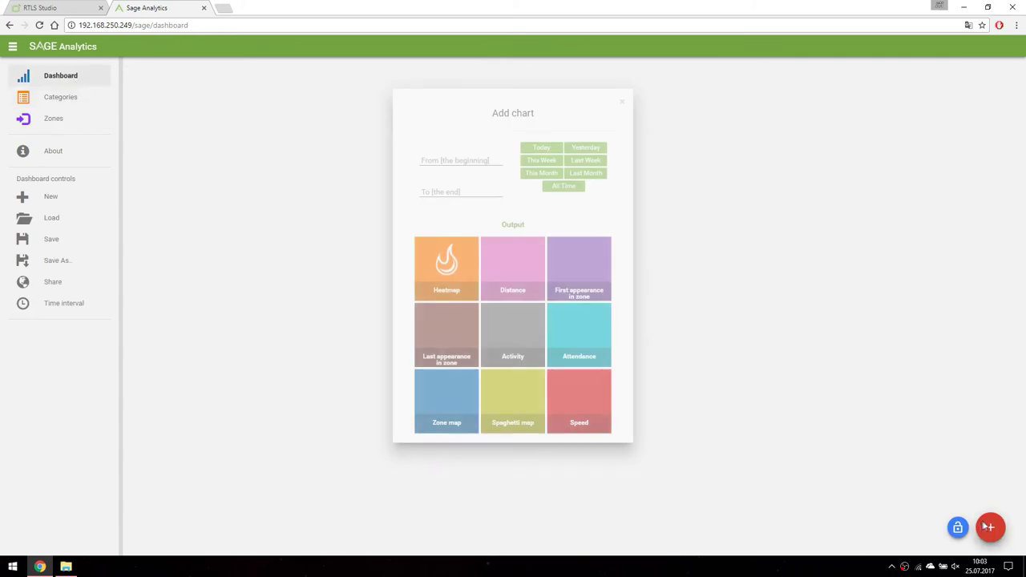
left_click(584, 148)
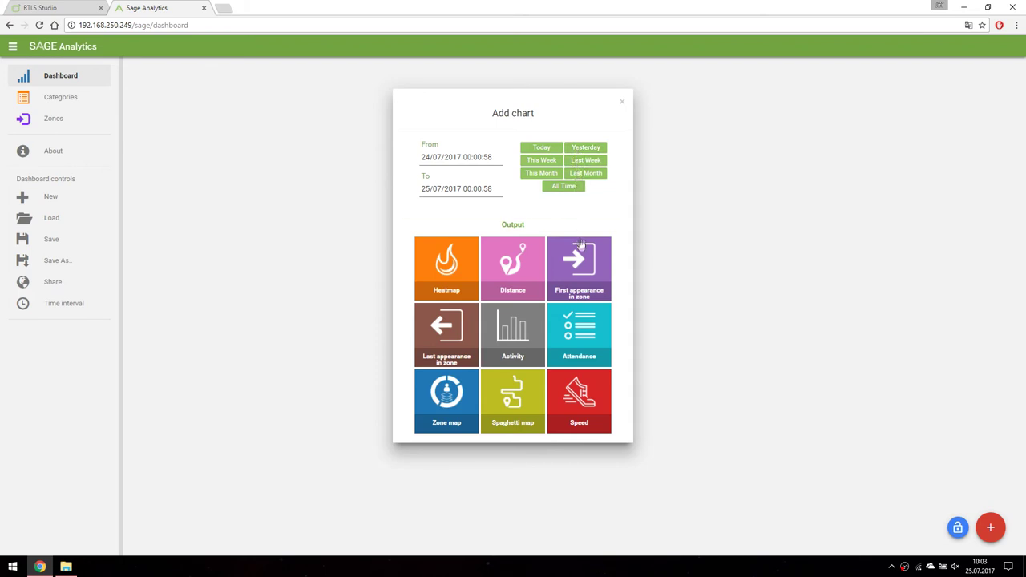
left_click(584, 275)
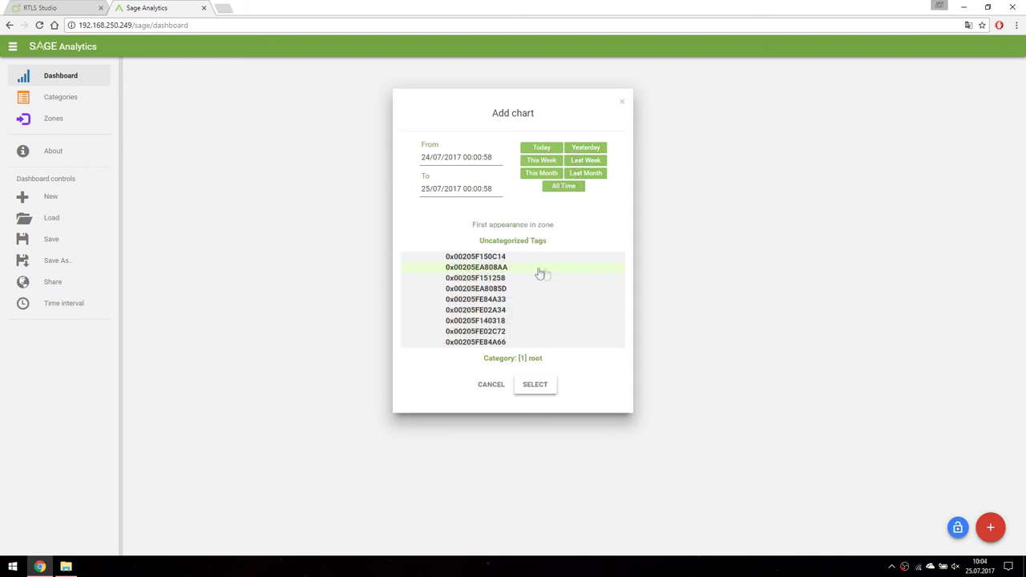
left_click(498, 269)
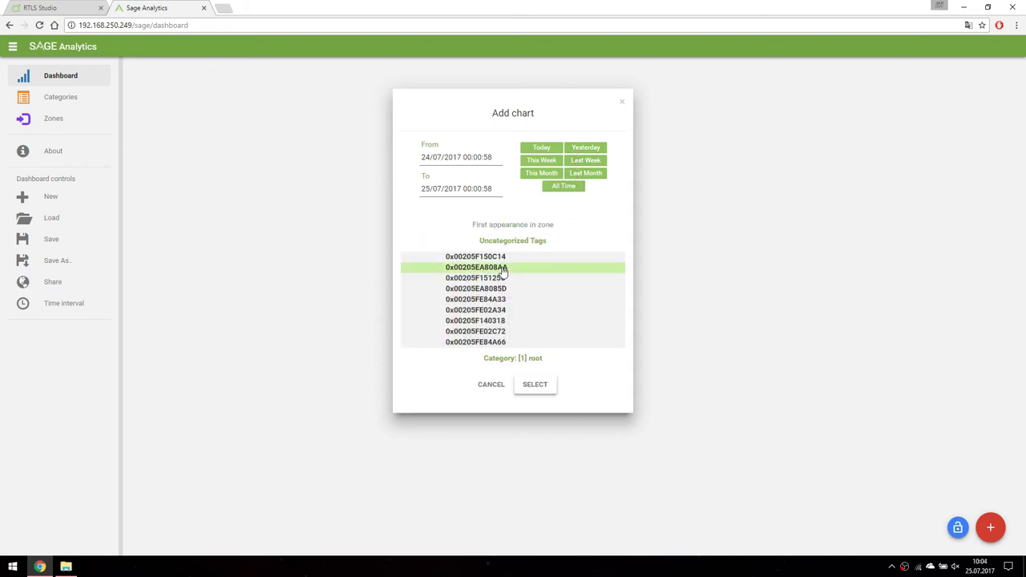
left_click(535, 384)
- Include the Warning, Info and Danger zones, create the chart, and move it to the dashboard's right side
left_click(483, 268)
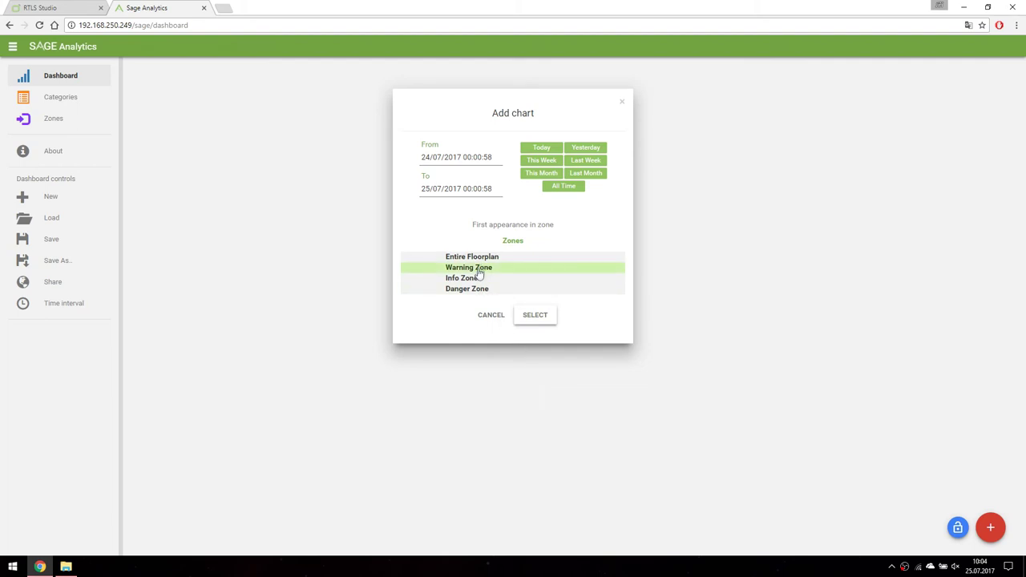
left_click(471, 278)
left_click(535, 315)
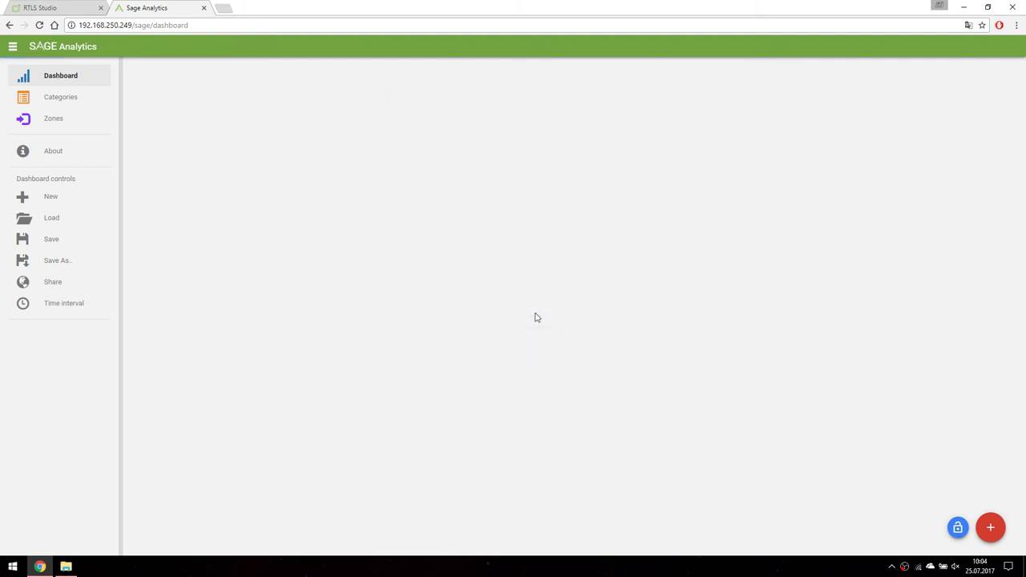
left_click_drag(260, 76, 762, 80)
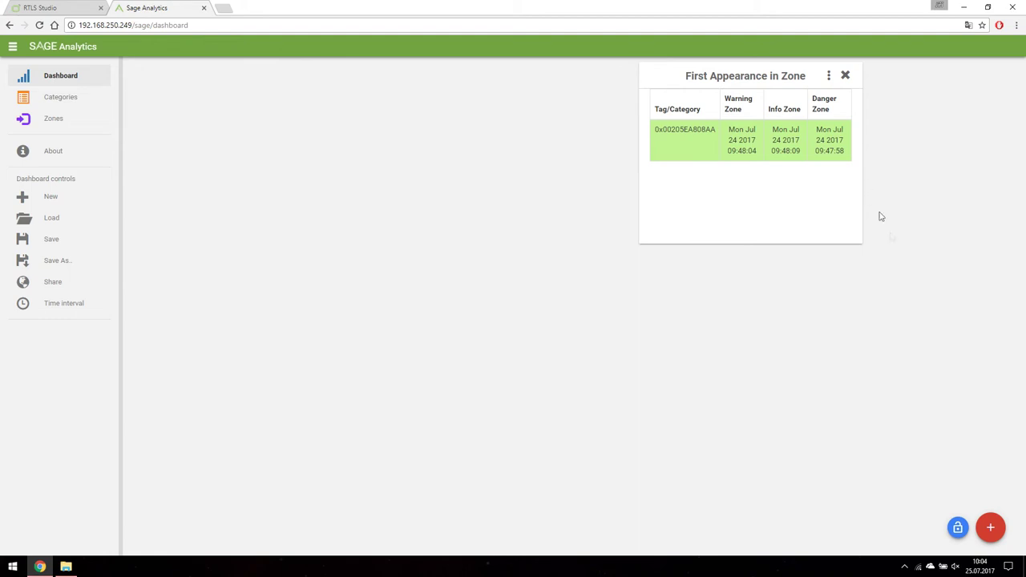
left_click(1001, 523)
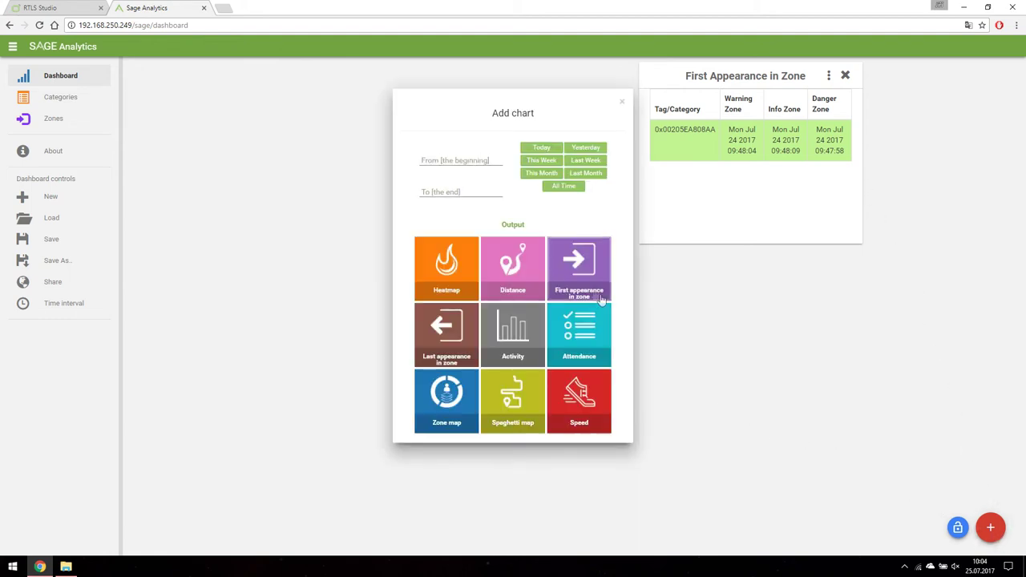
- Create a yesterday Zone map chart for tag 0x00205EA808AA covering the Warning, Info and Danger zones
left_click(449, 404)
left_click(584, 148)
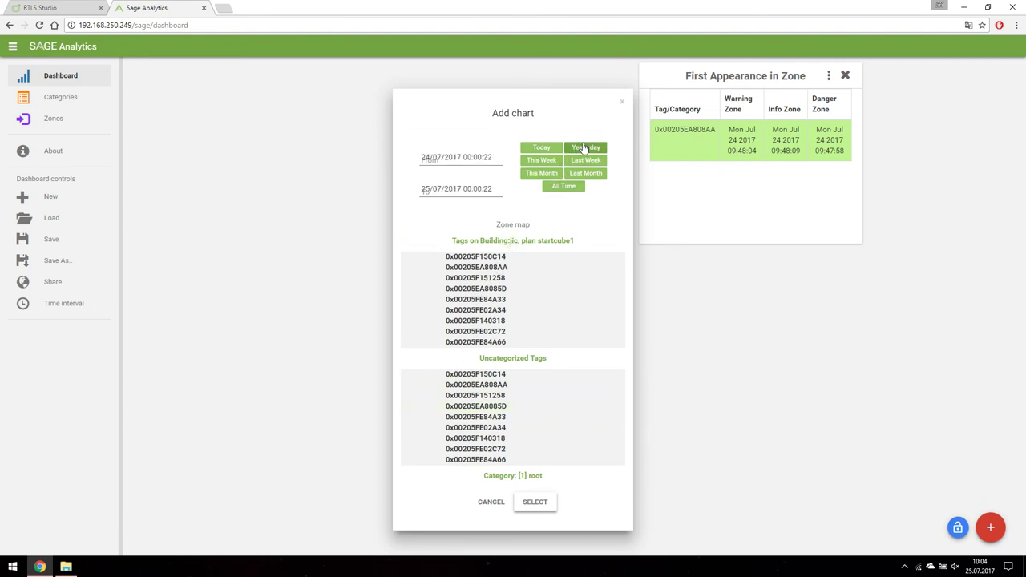
left_click(503, 270)
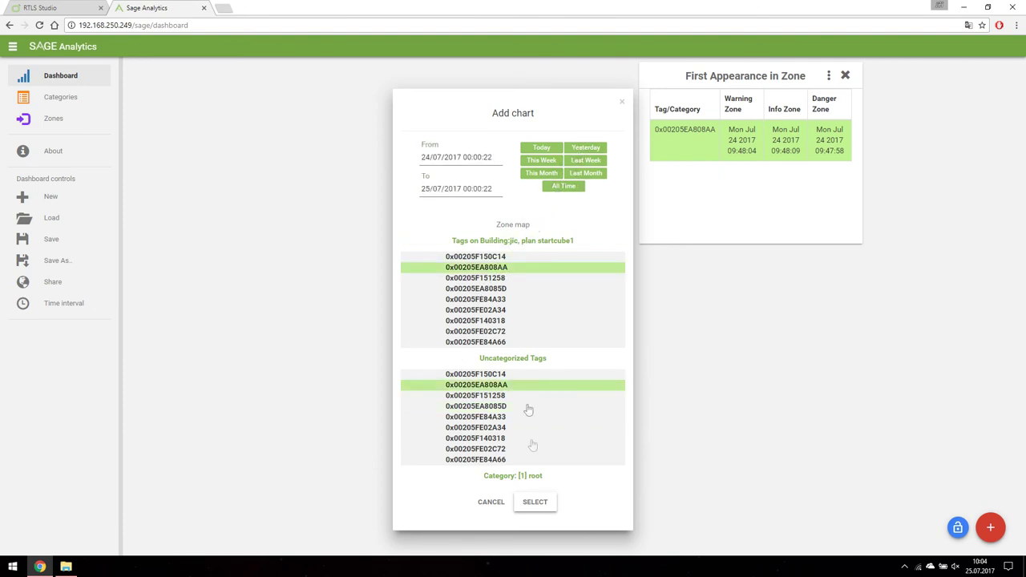
left_click(536, 504)
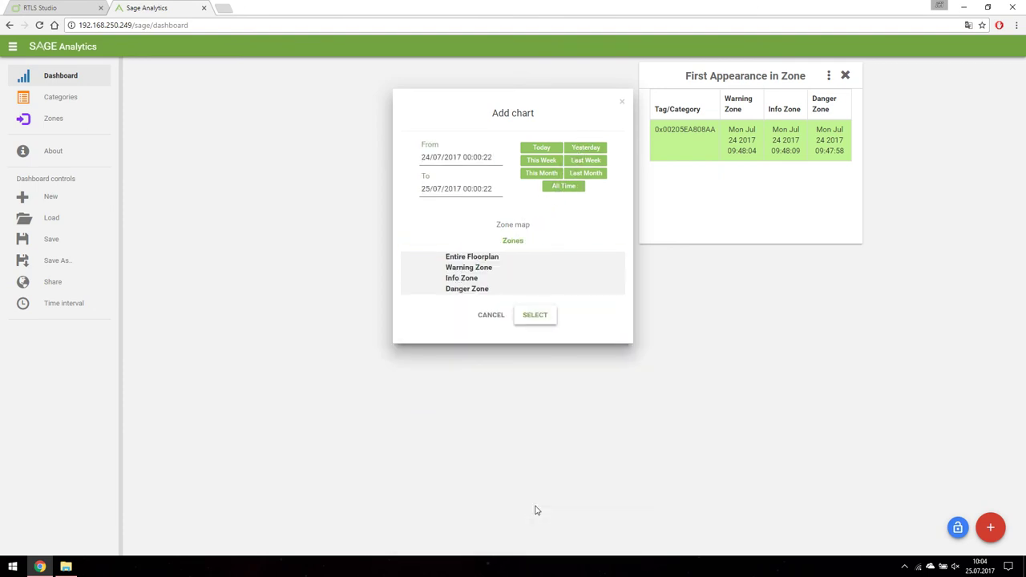
left_click(481, 270)
left_click(481, 289)
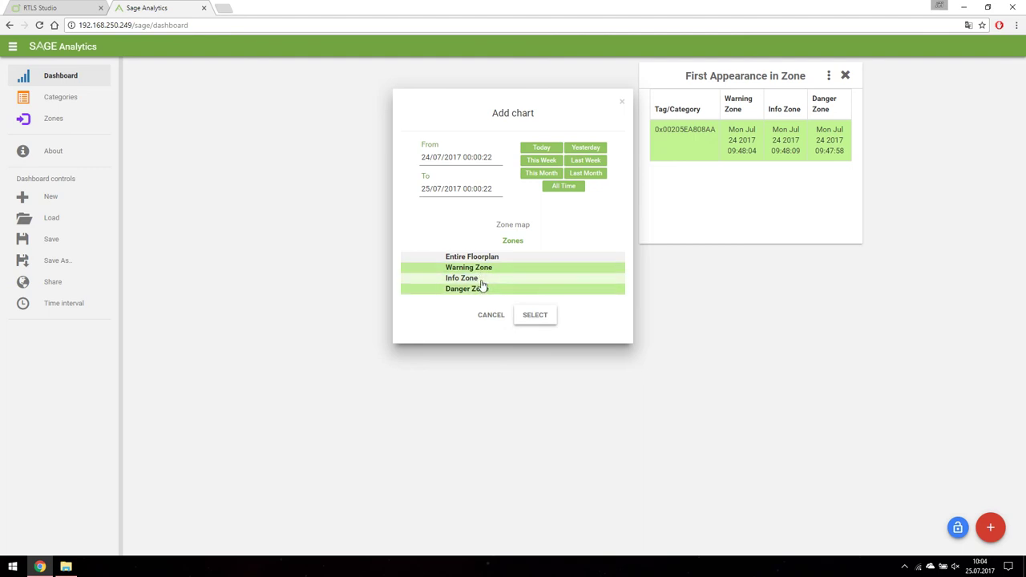
left_click(535, 316)
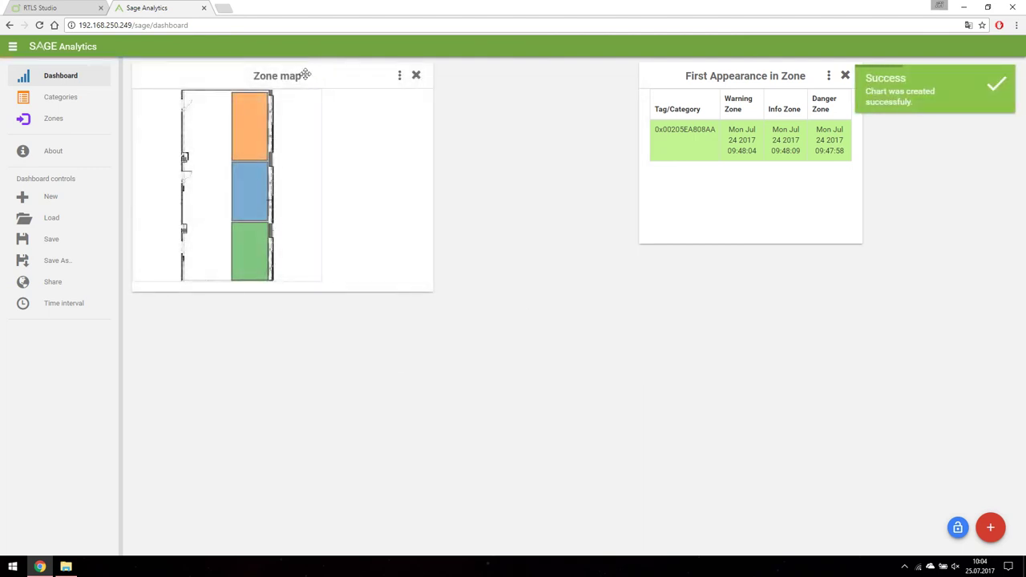
- Place the zone map beside the First Appearance chart and show the Info Zone and per-zone time donuts
left_click_drag(305, 75, 481, 76)
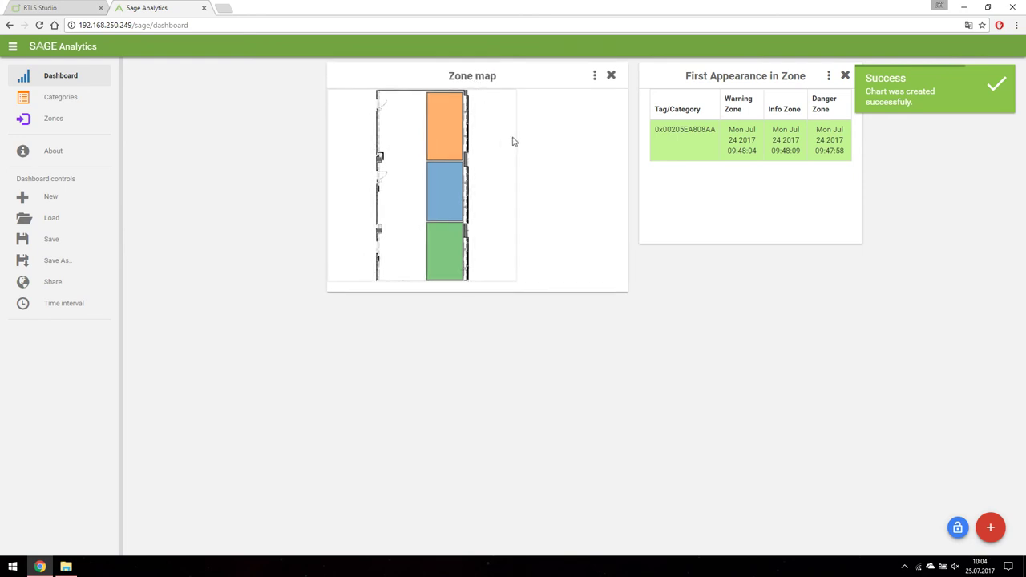
left_click(440, 131)
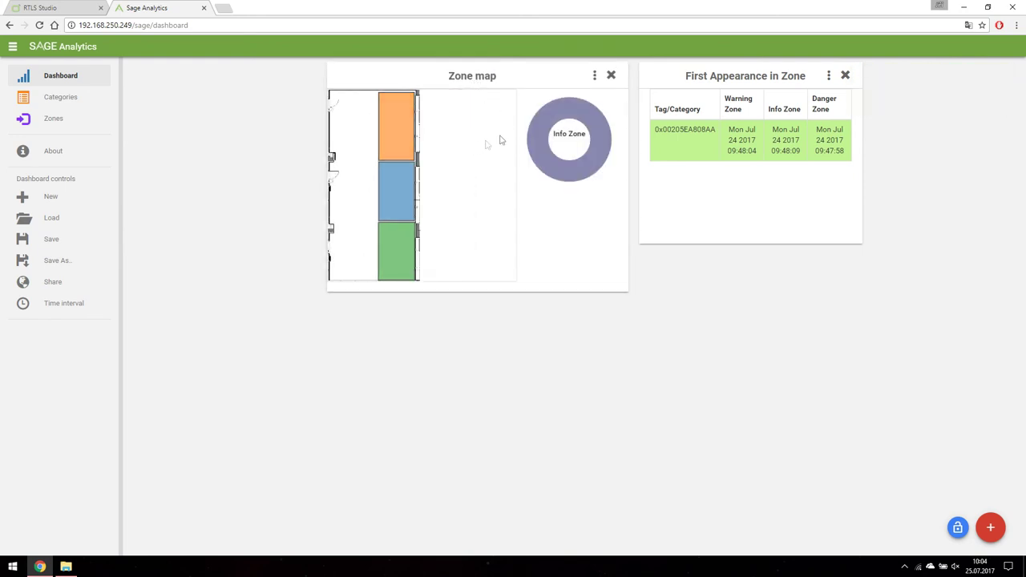
left_click(542, 133)
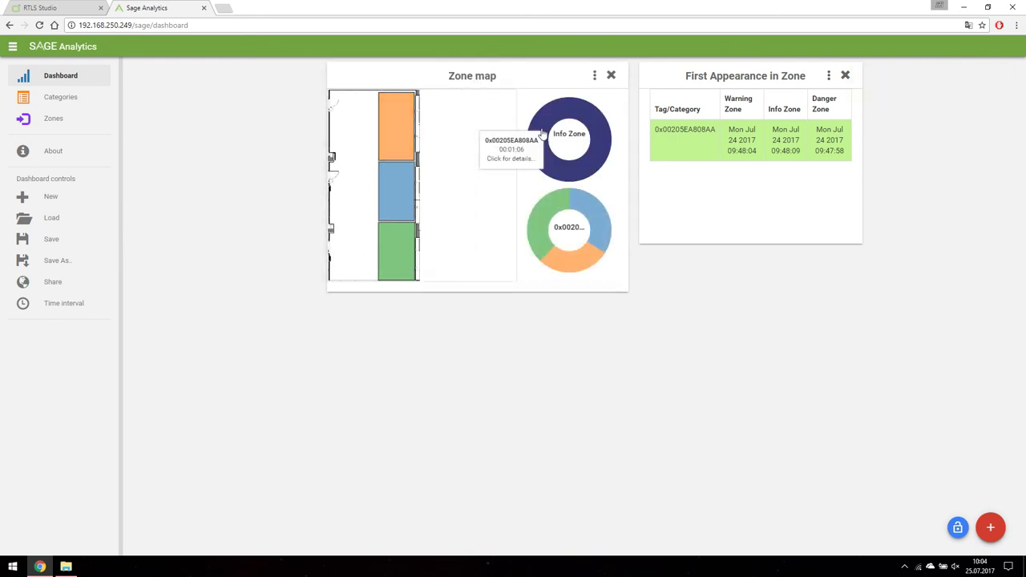